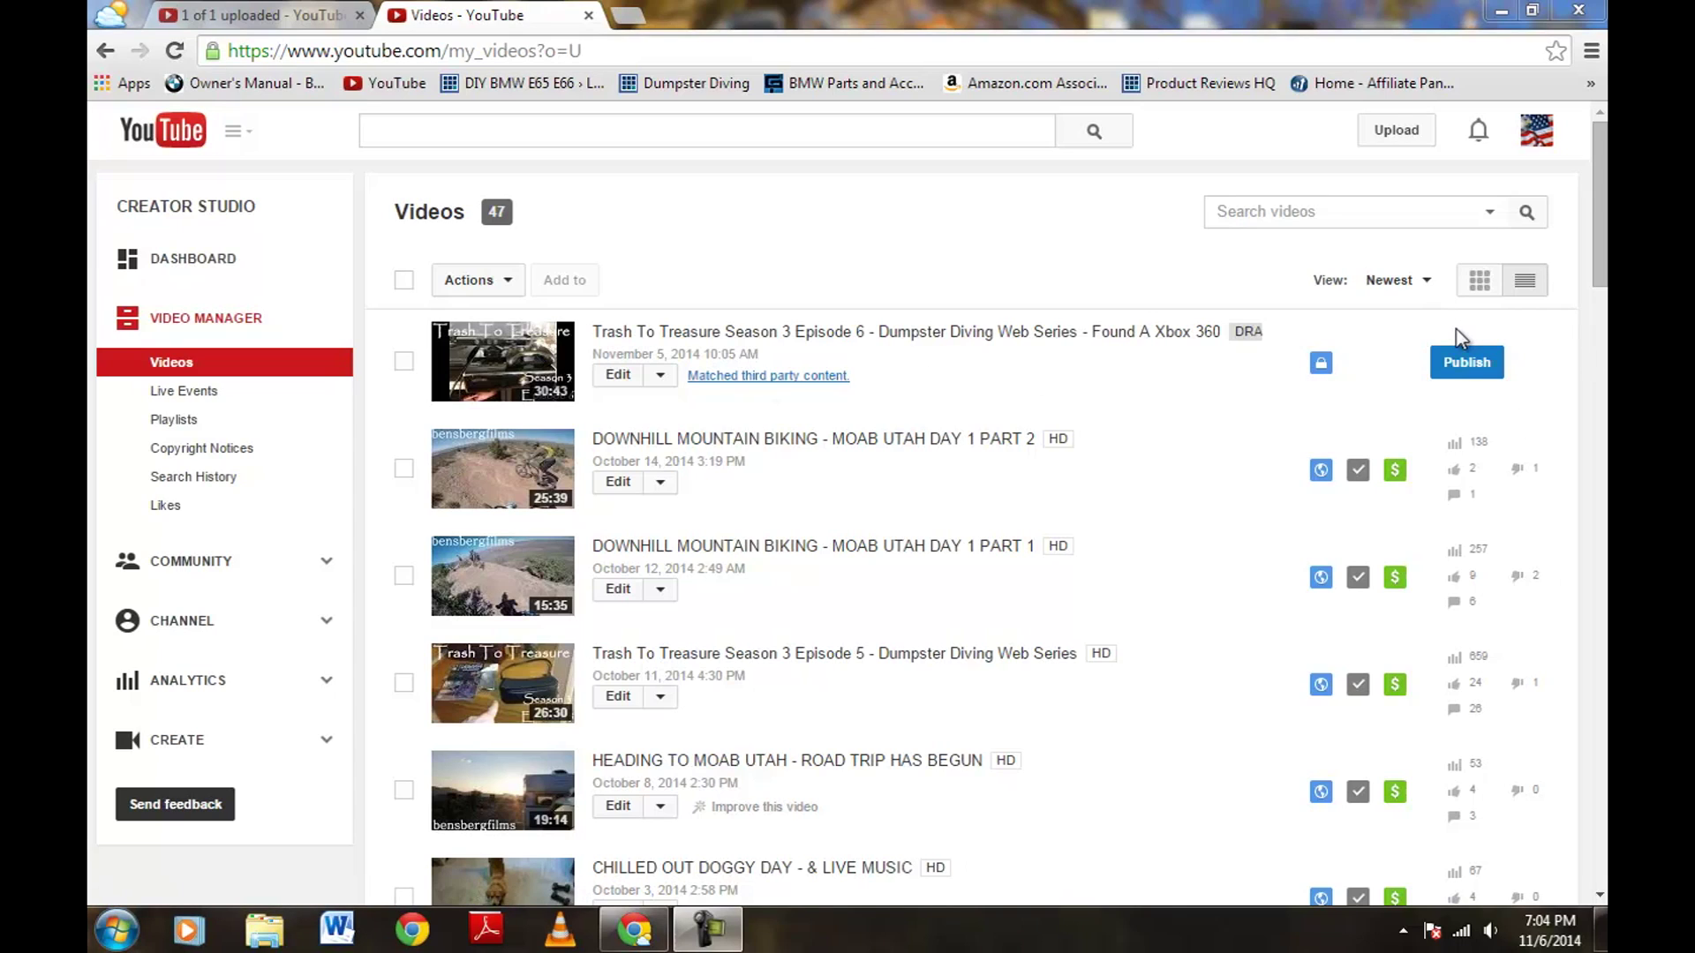
Open the Xbox 360 episode's Copyright Notice showing the Bonnie Tyler song matched at 12:51.
{"action": "left_click", "coordinate": [1465, 362]}
{"action": "left_click", "coordinate": [763, 378]}
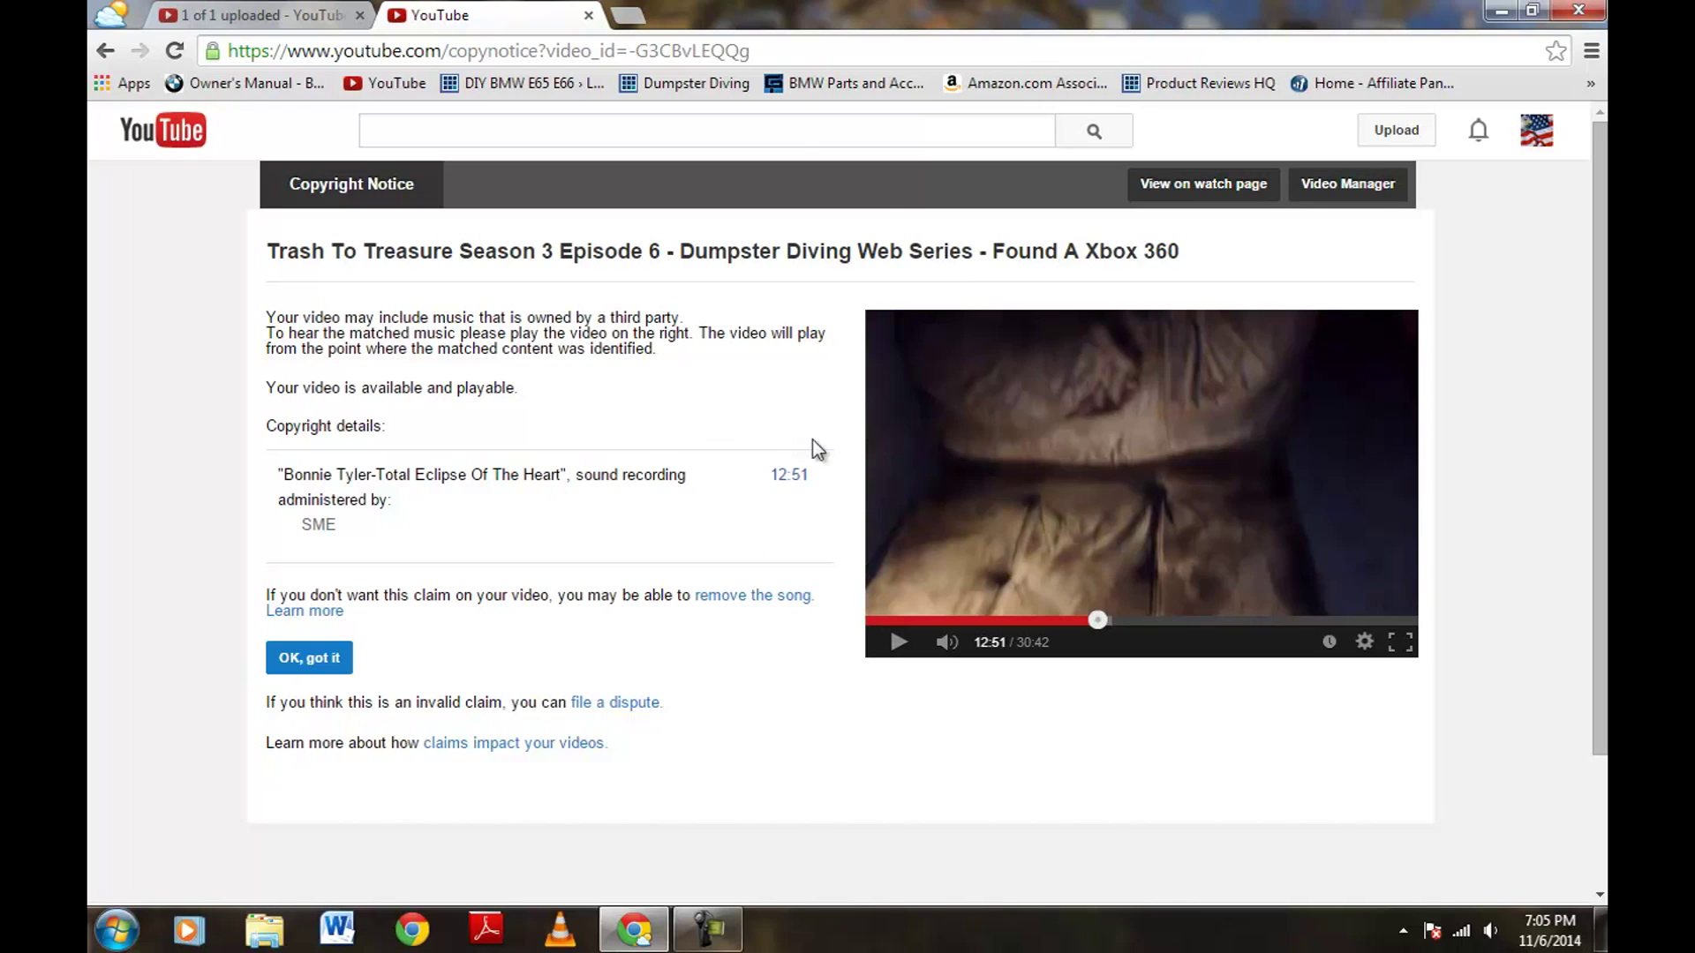
{"action": "left_click", "coordinate": [627, 14]}
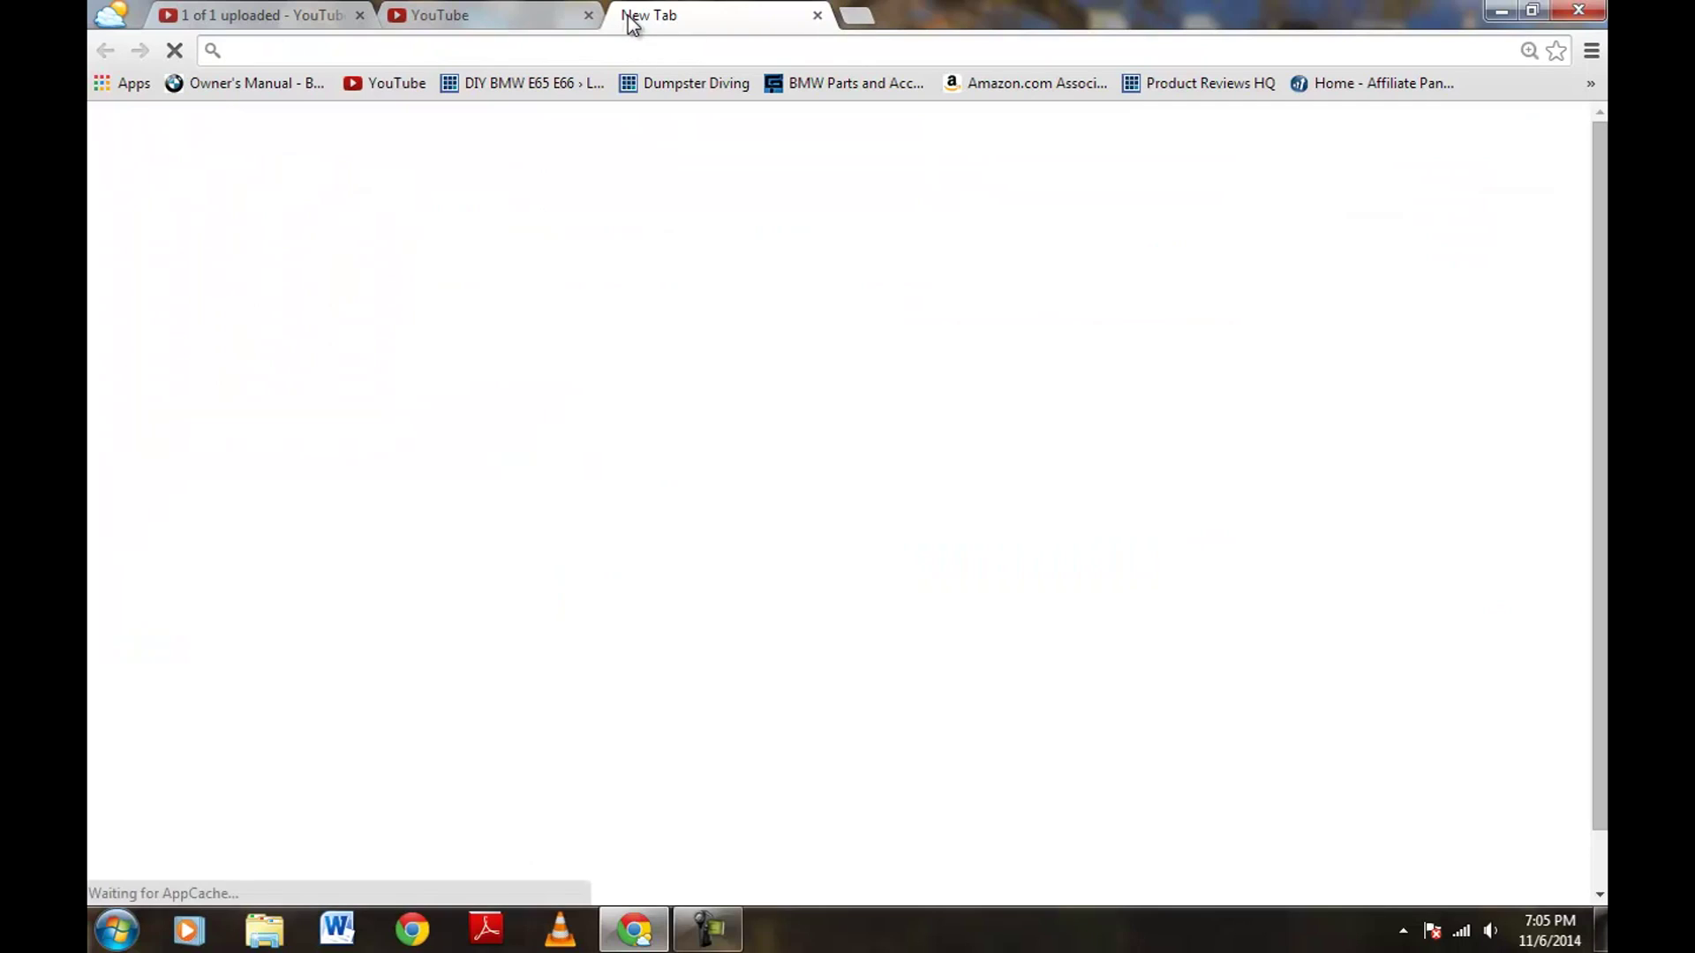
In a second tab, go to youtube.com and open Creator Studio's Video Manager list of 47 videos.
{"action": "type", "text": "www.youtube.com"}
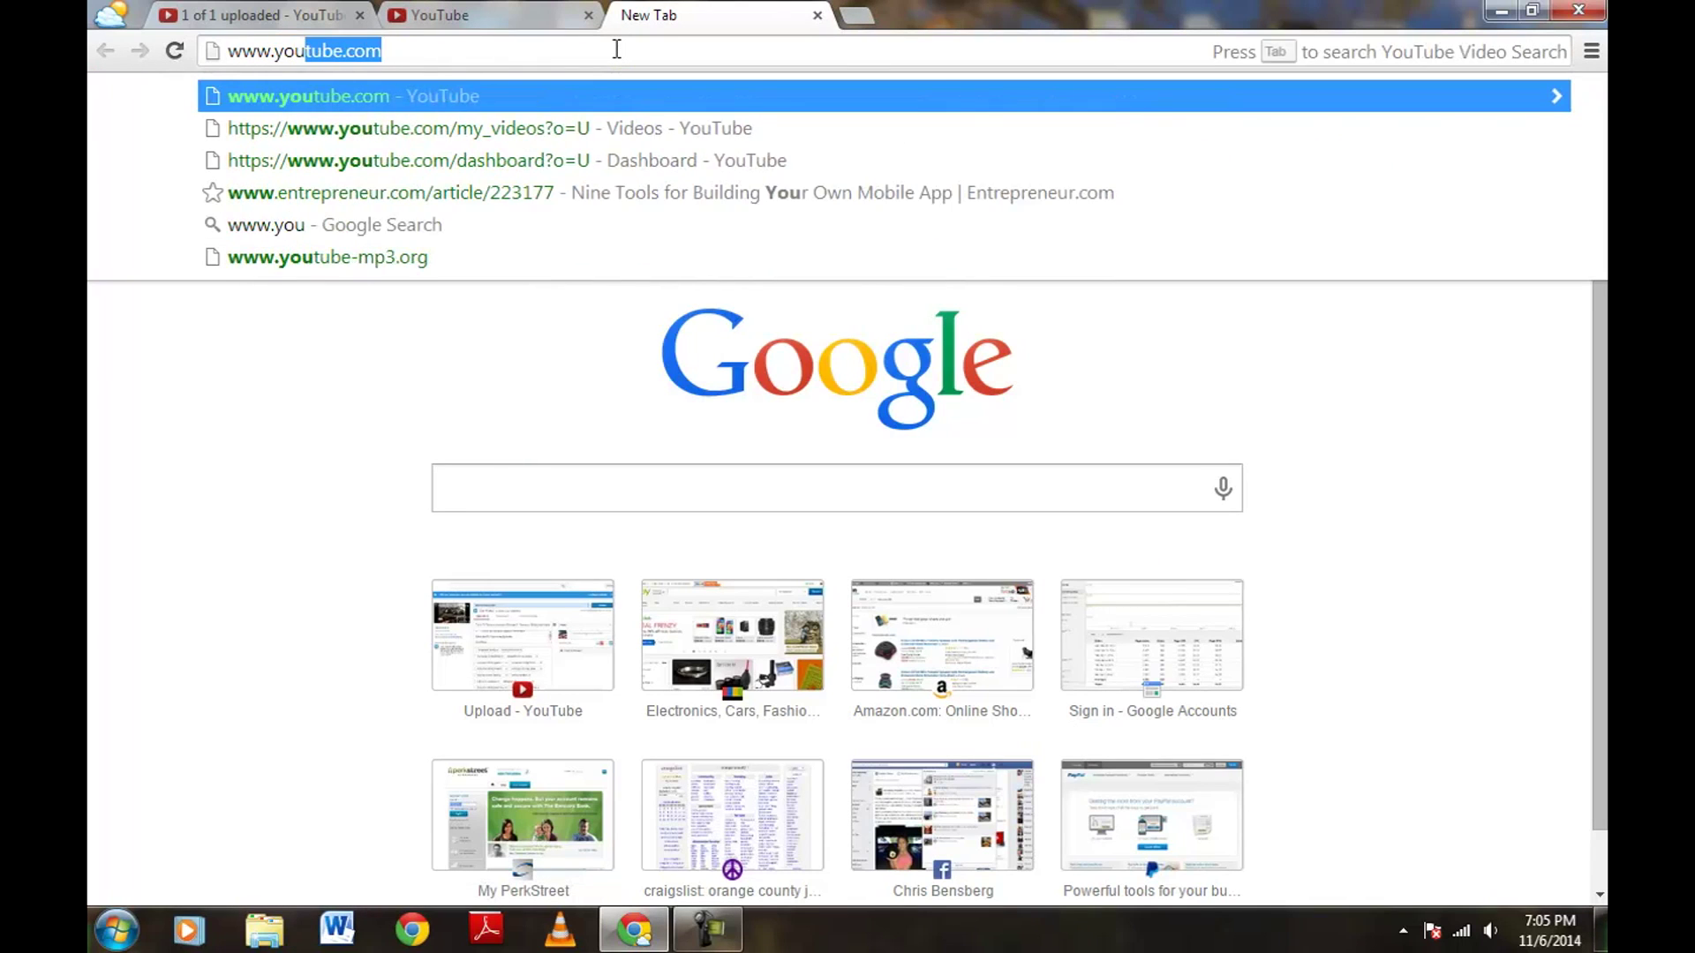
{"action": "key", "text": "Return"}
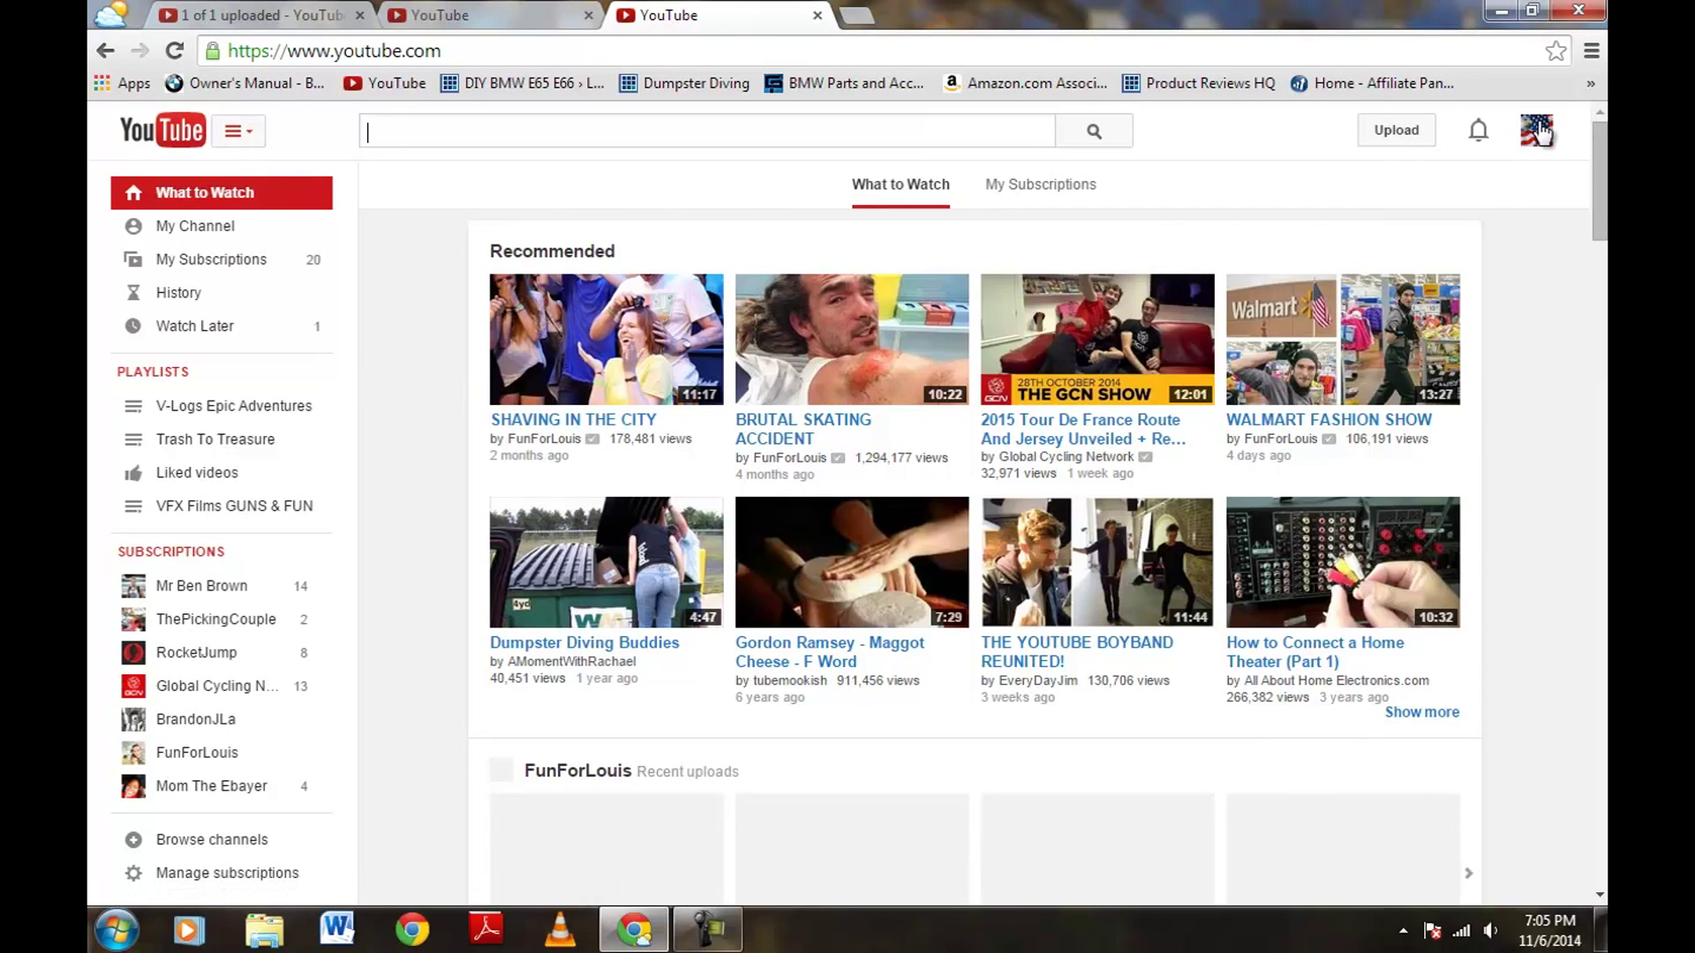
{"action": "left_click", "coordinate": [1532, 141]}
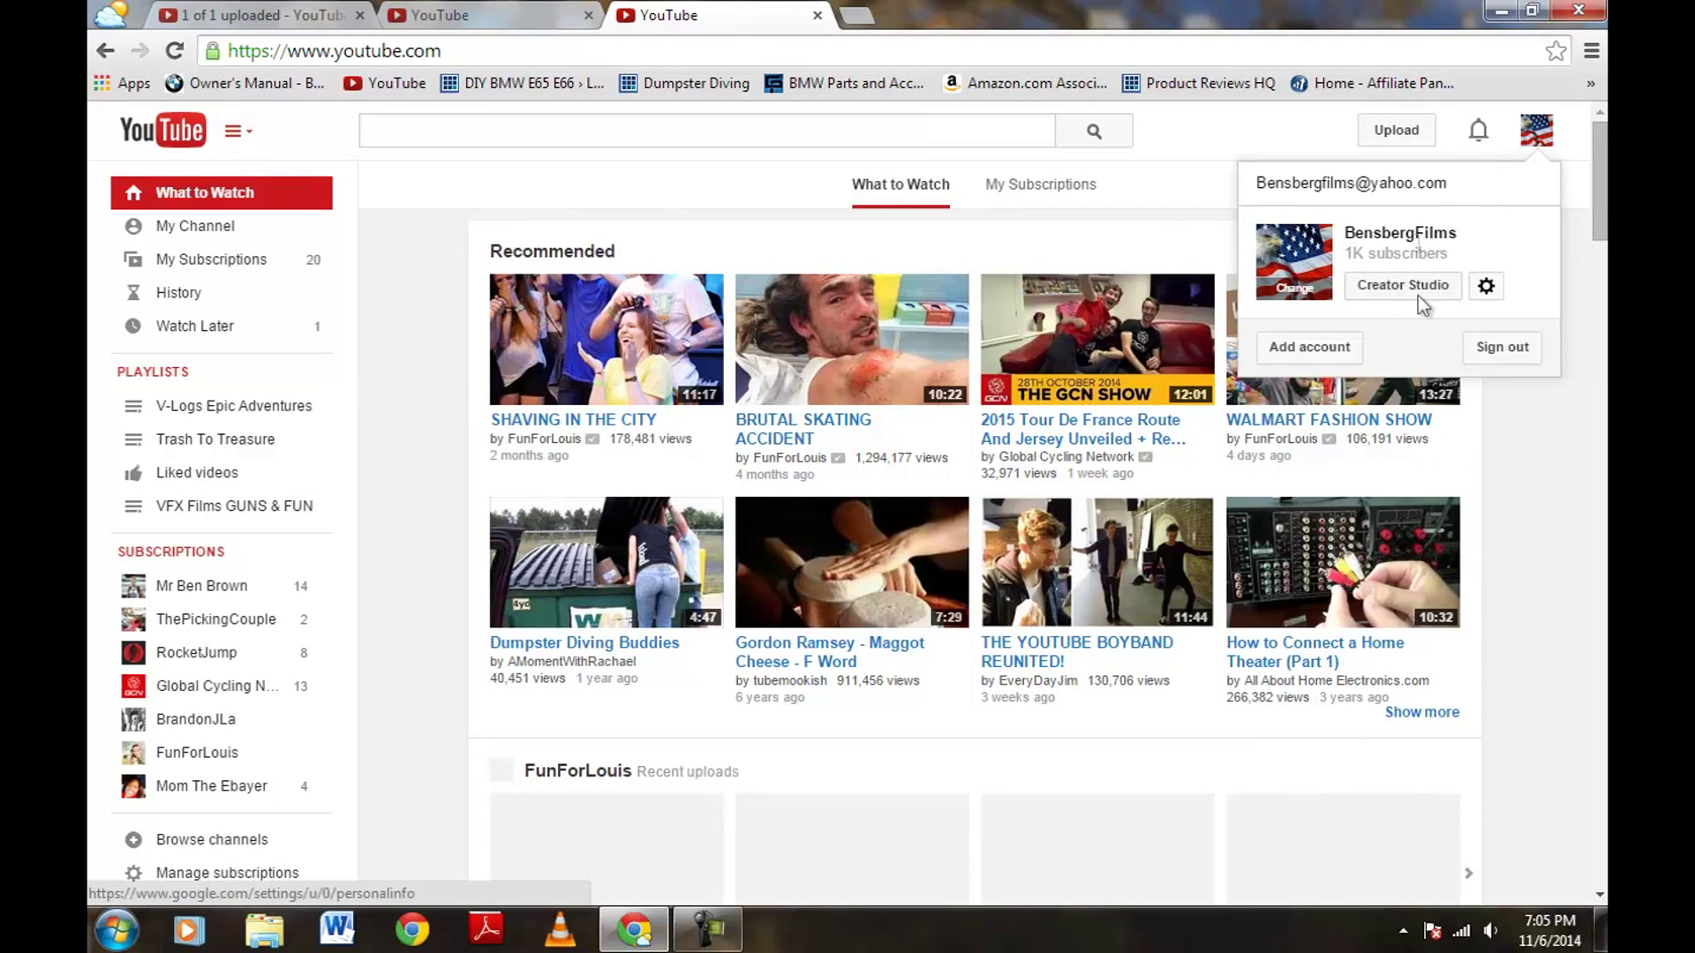
{"action": "left_click", "coordinate": [1395, 291]}
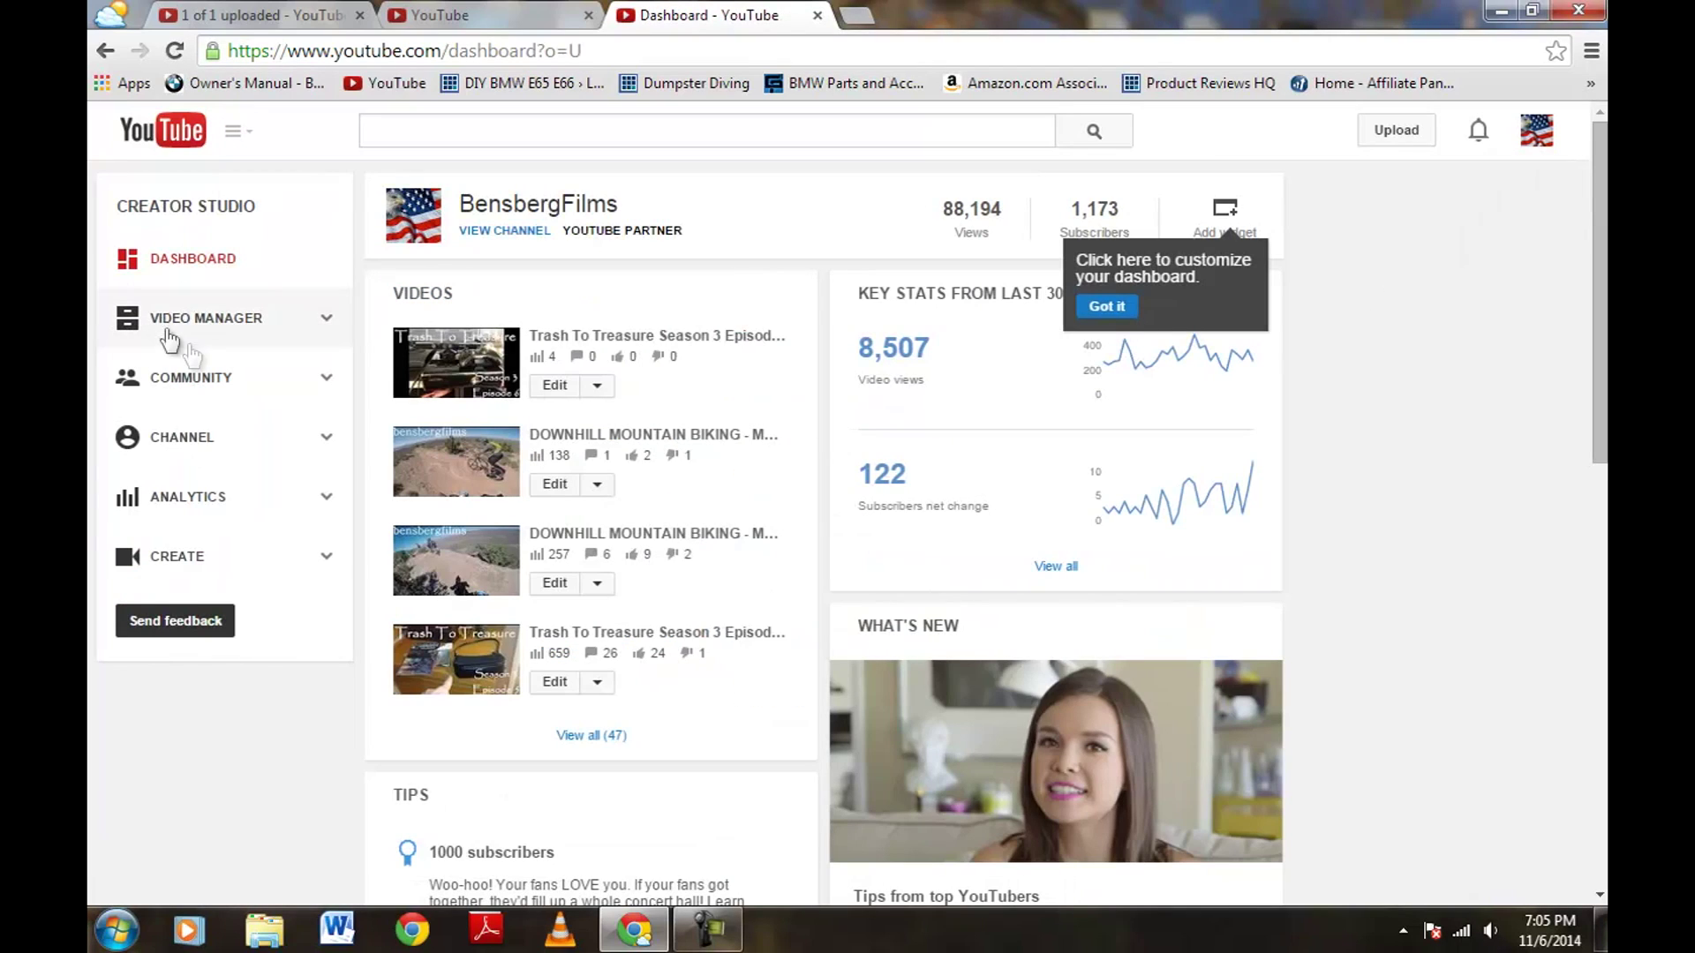
{"action": "left_click", "coordinate": [194, 322]}
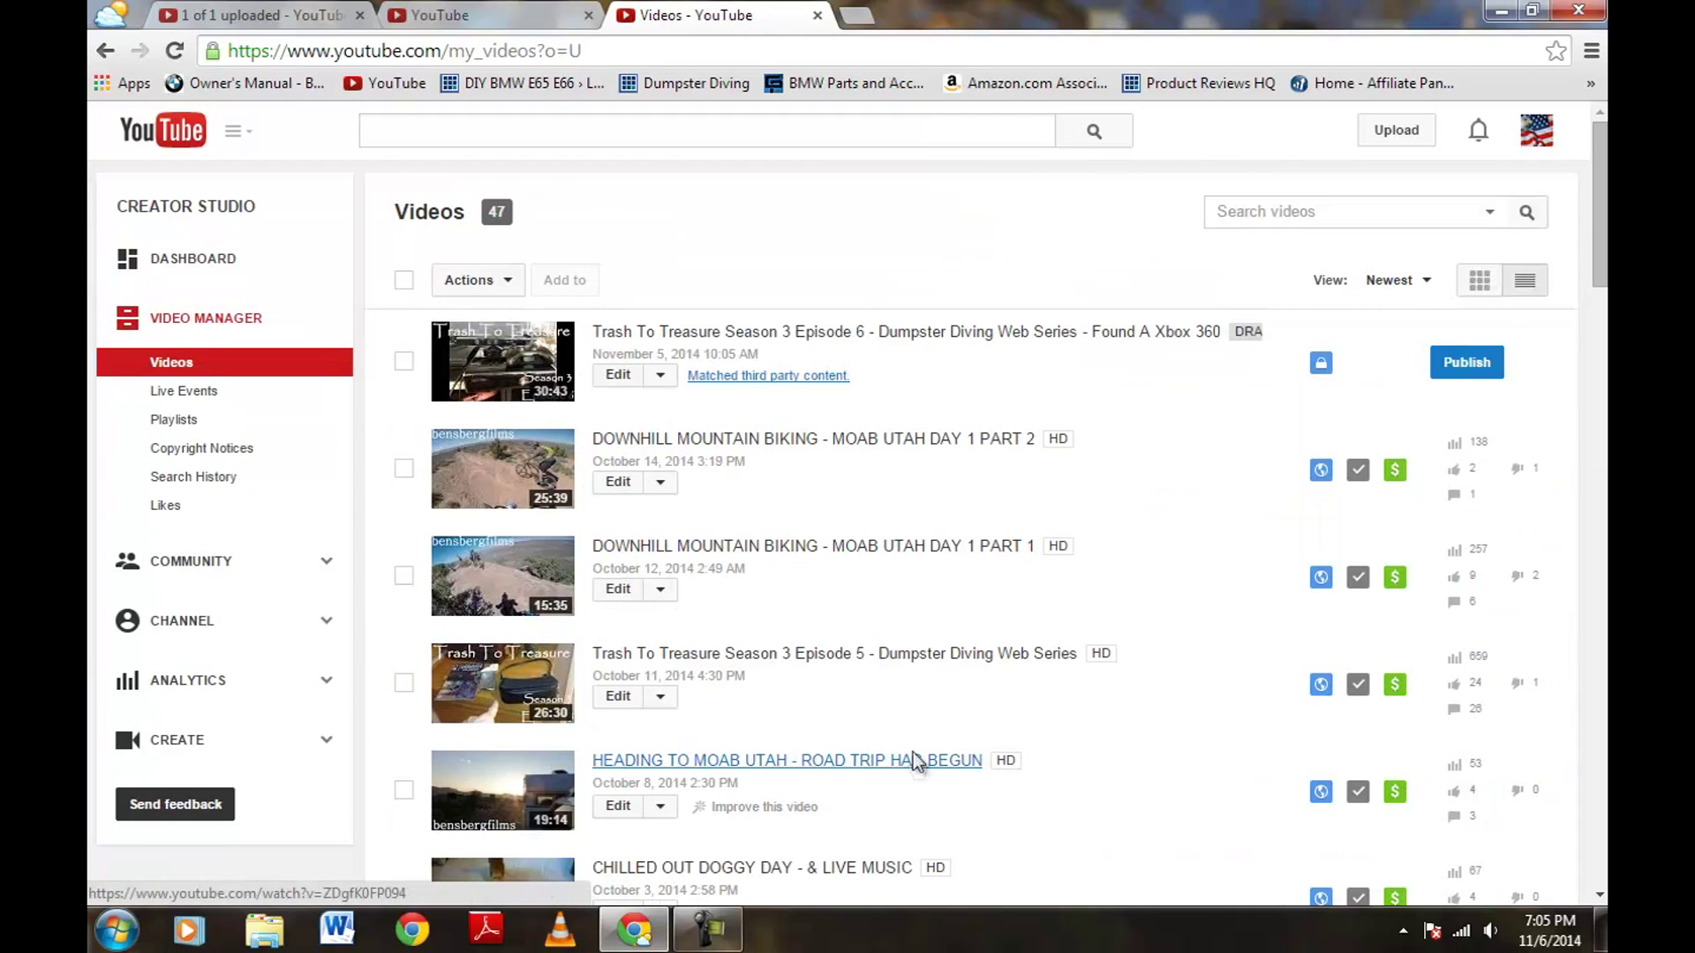
Open Enhancements for Trash To Treasure Season 3 Episode 6 and pause its preview.
{"action": "left_click", "coordinate": [660, 378]}
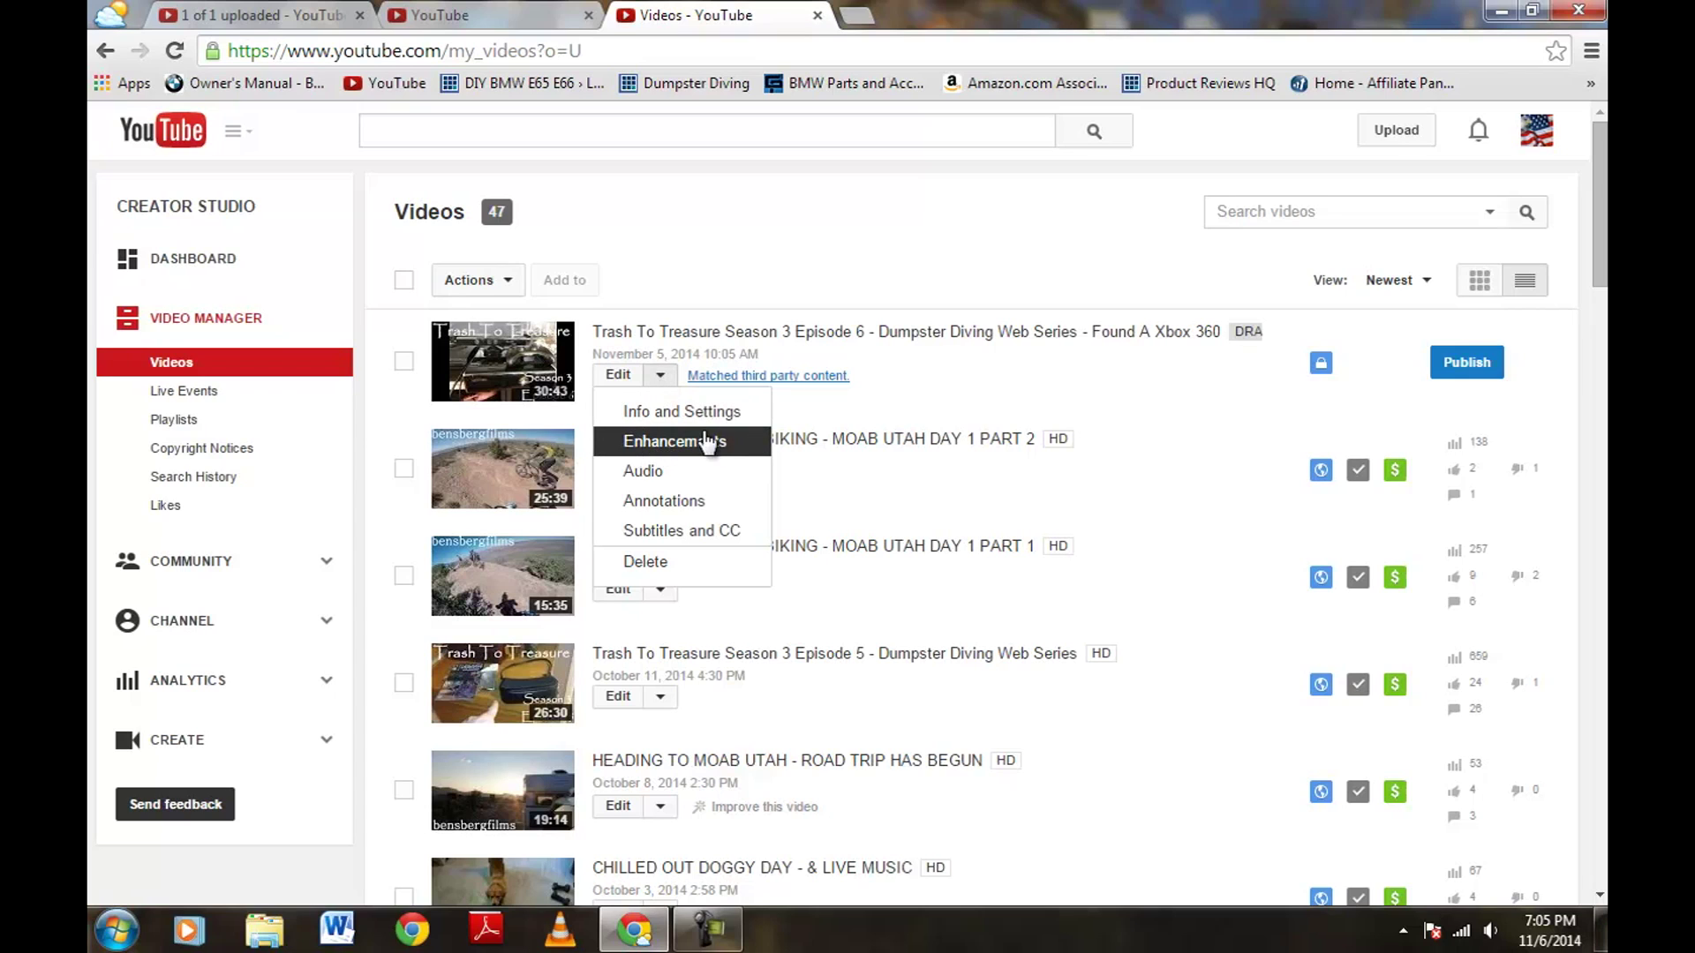
{"action": "left_click", "coordinate": [674, 443]}
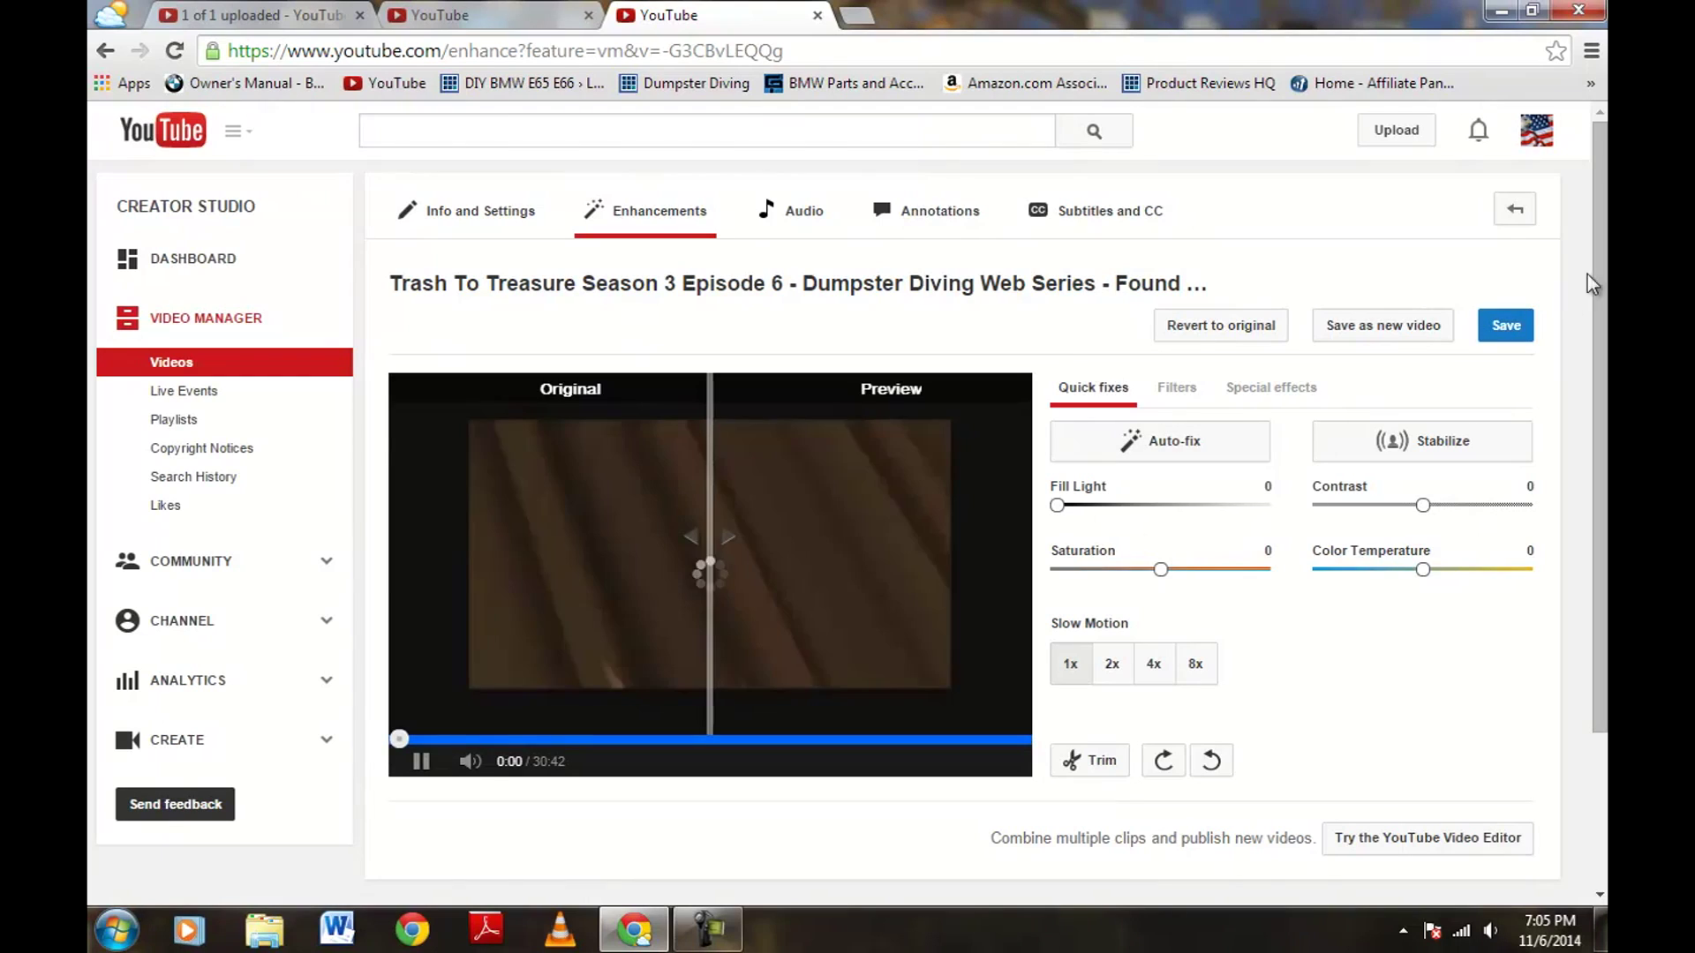
{"action": "left_click_drag", "start_coordinate": [1594, 294], "coordinate": [1573, 356]}
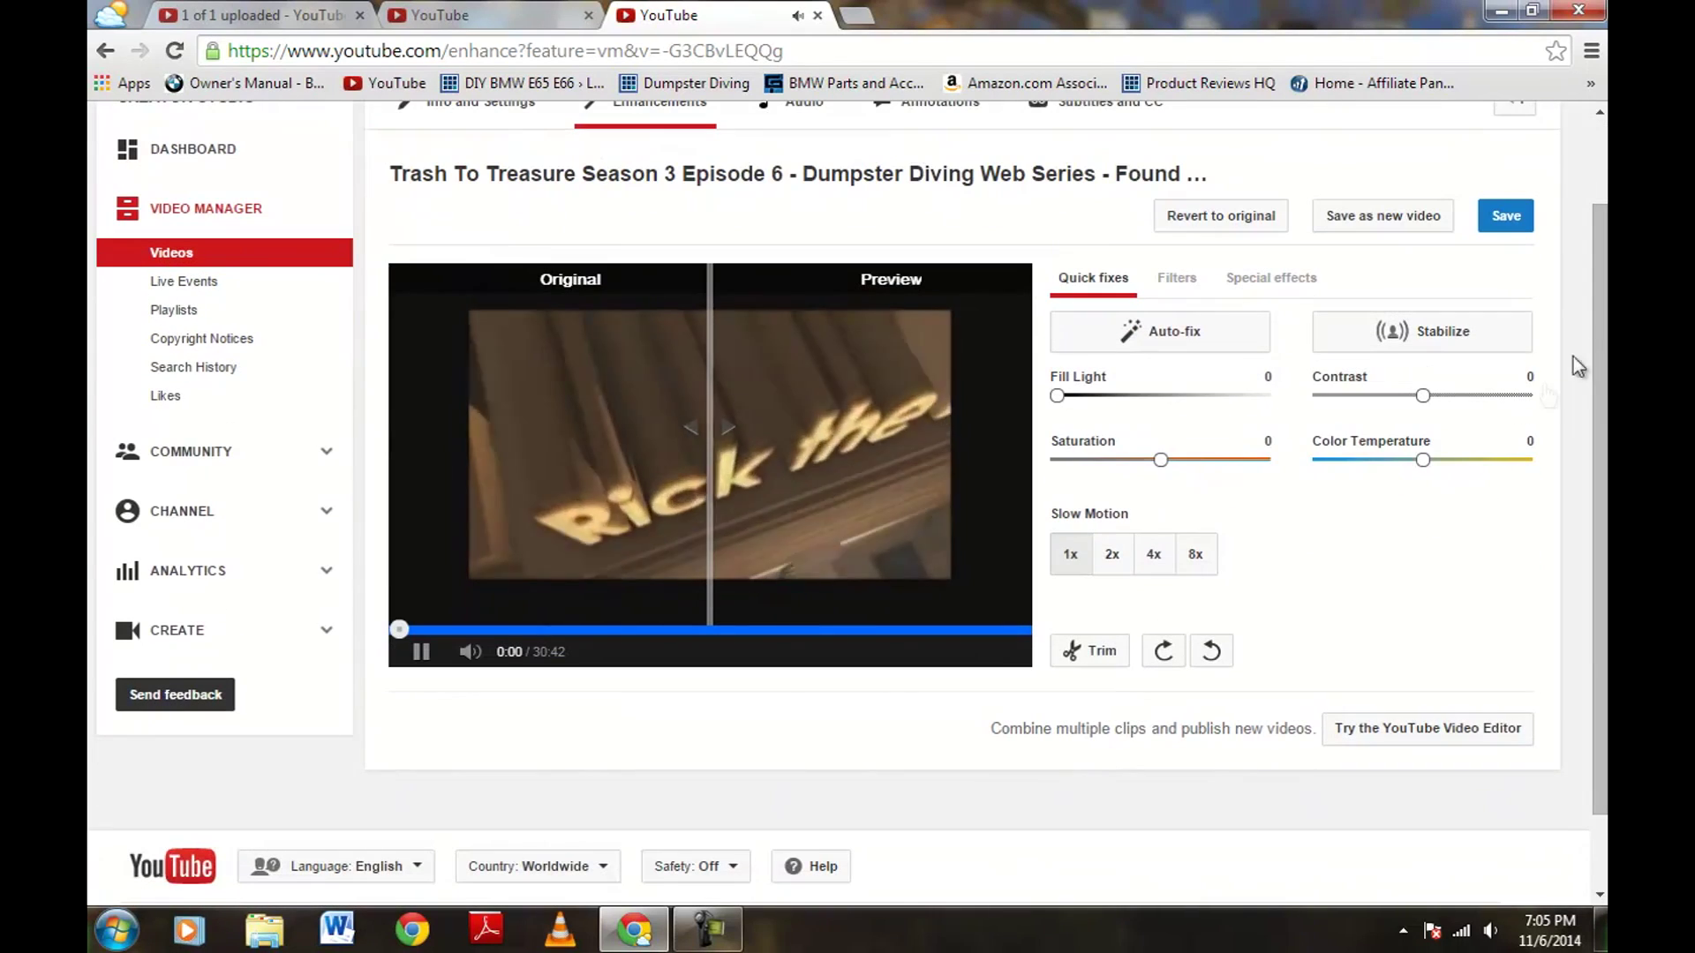
{"action": "left_click", "coordinate": [421, 651]}
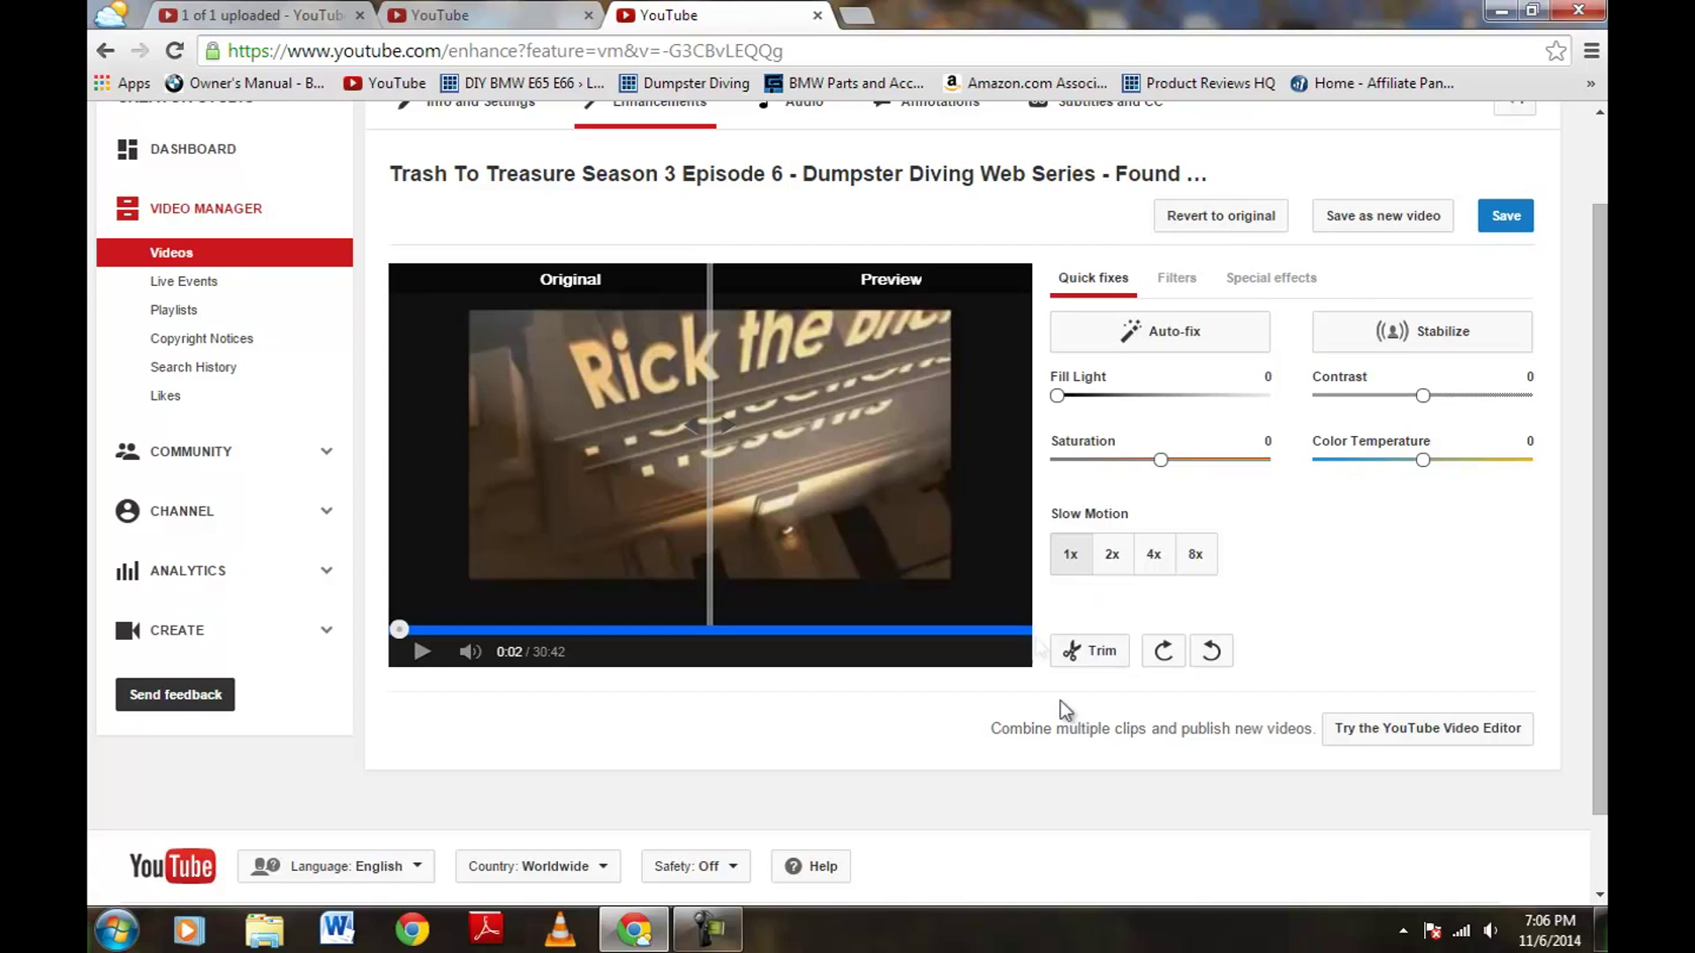
Show the trim timeline and check the claim's 12:51 time on the Copyright Notice tab.
{"action": "left_click", "coordinate": [1099, 655]}
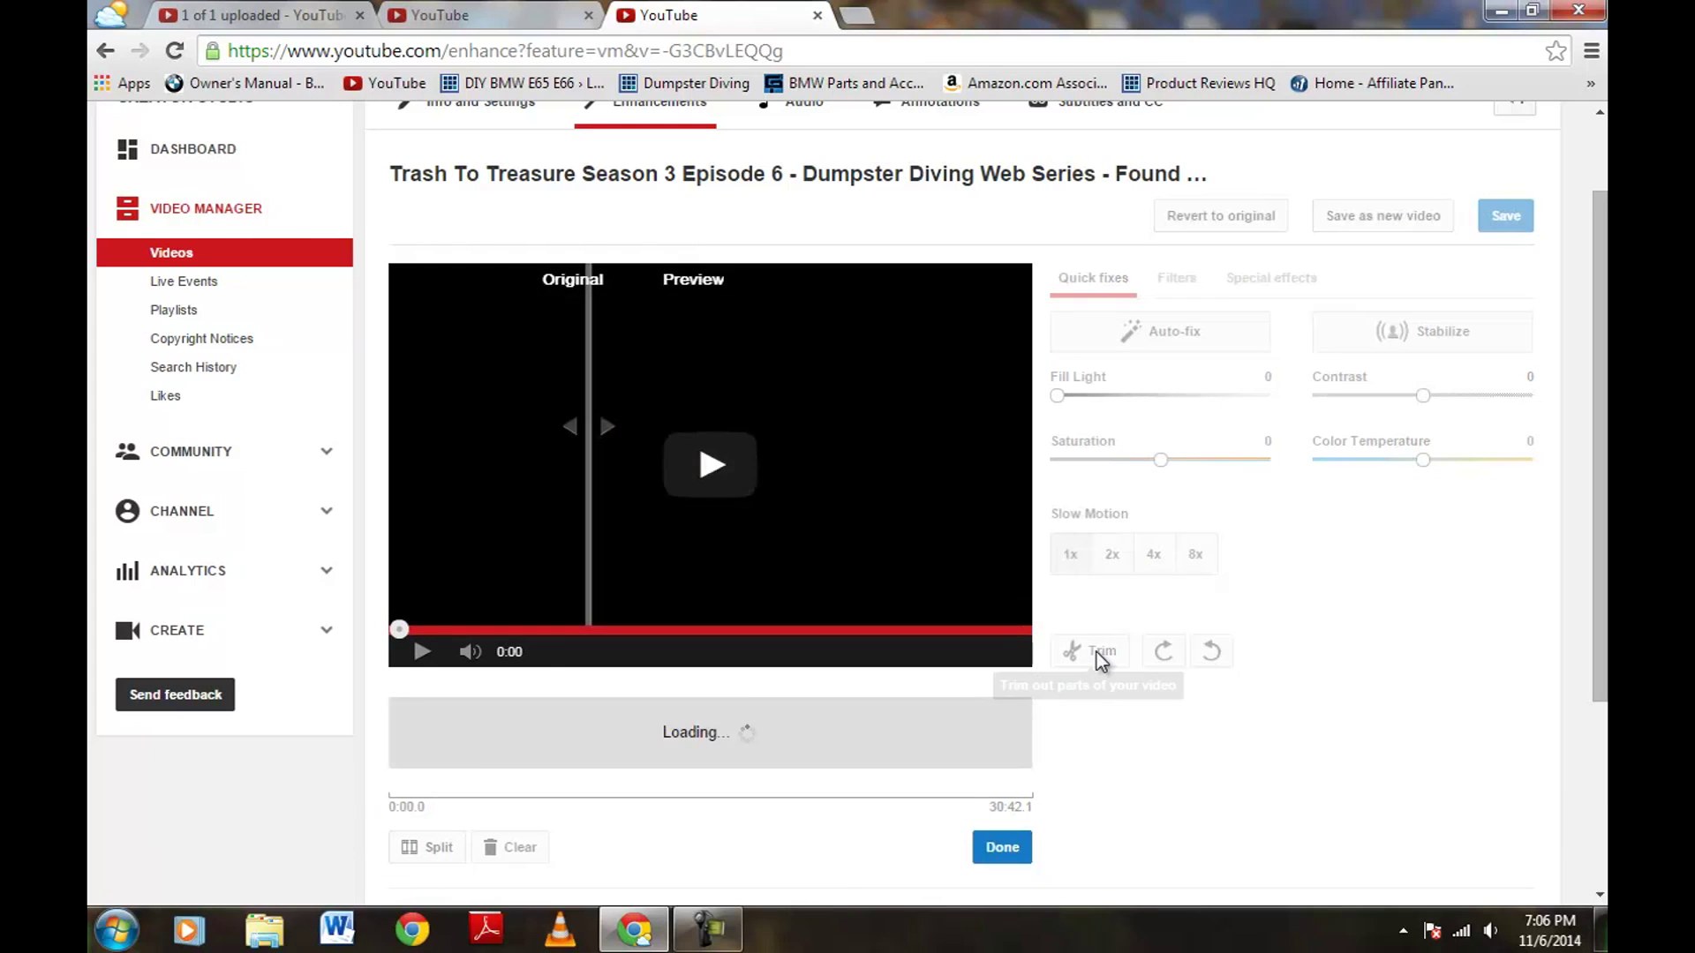
{"action": "left_click", "coordinate": [421, 651]}
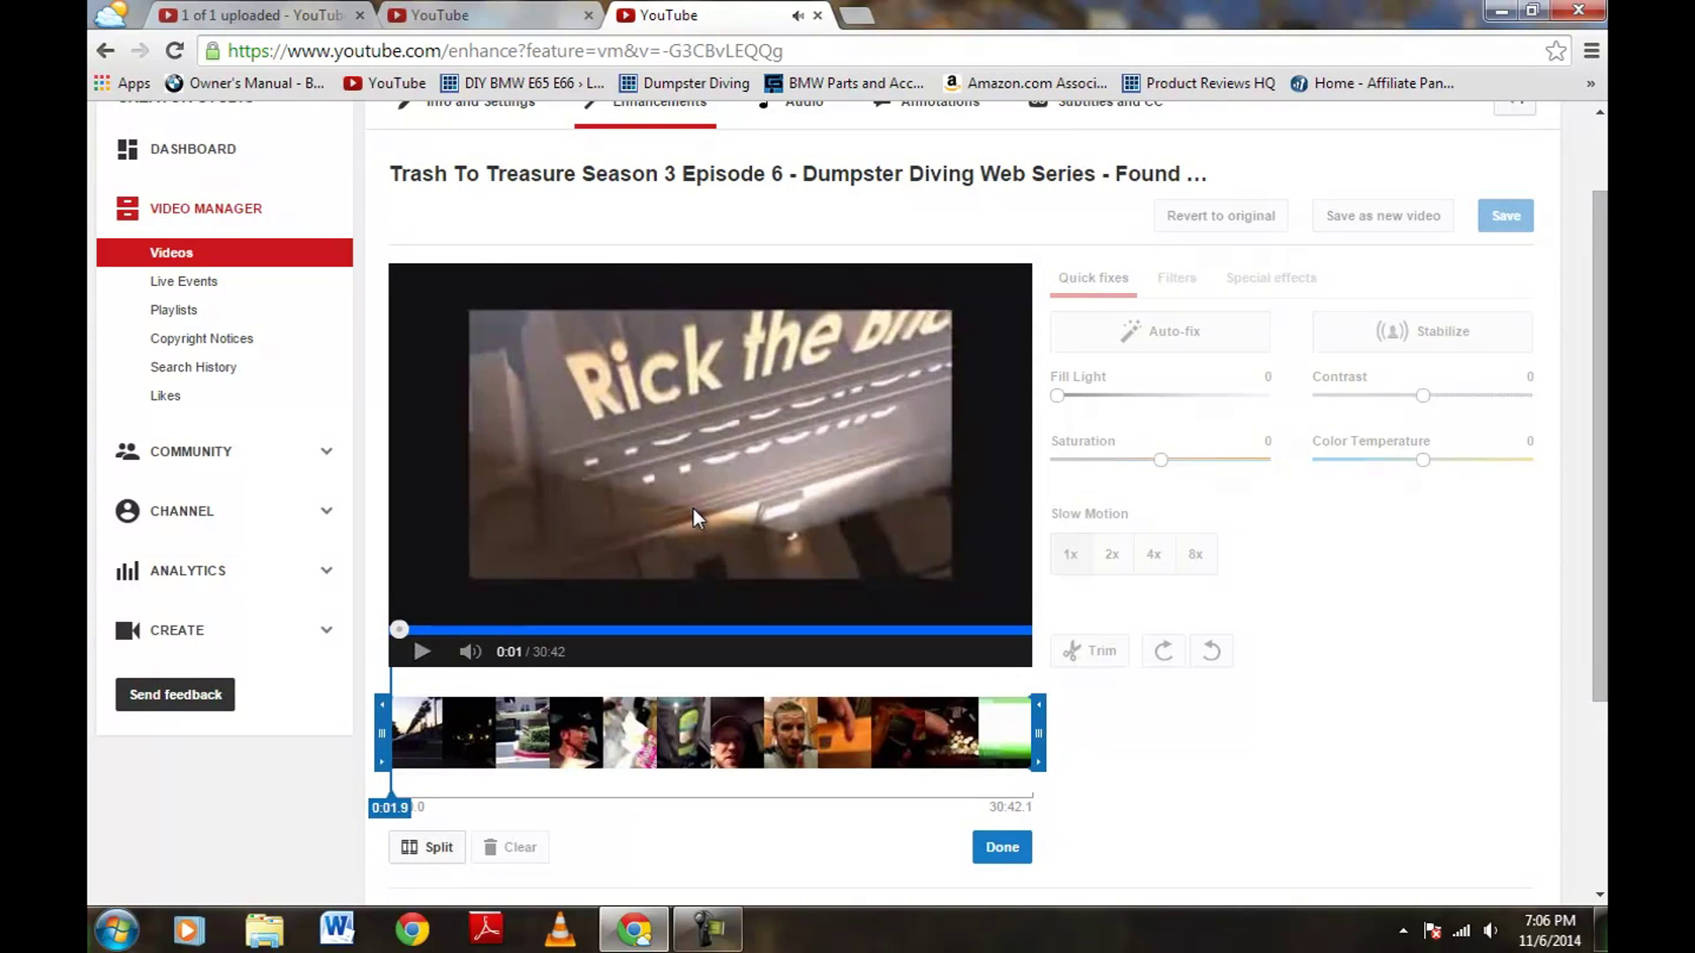
{"action": "left_click", "coordinate": [528, 15]}
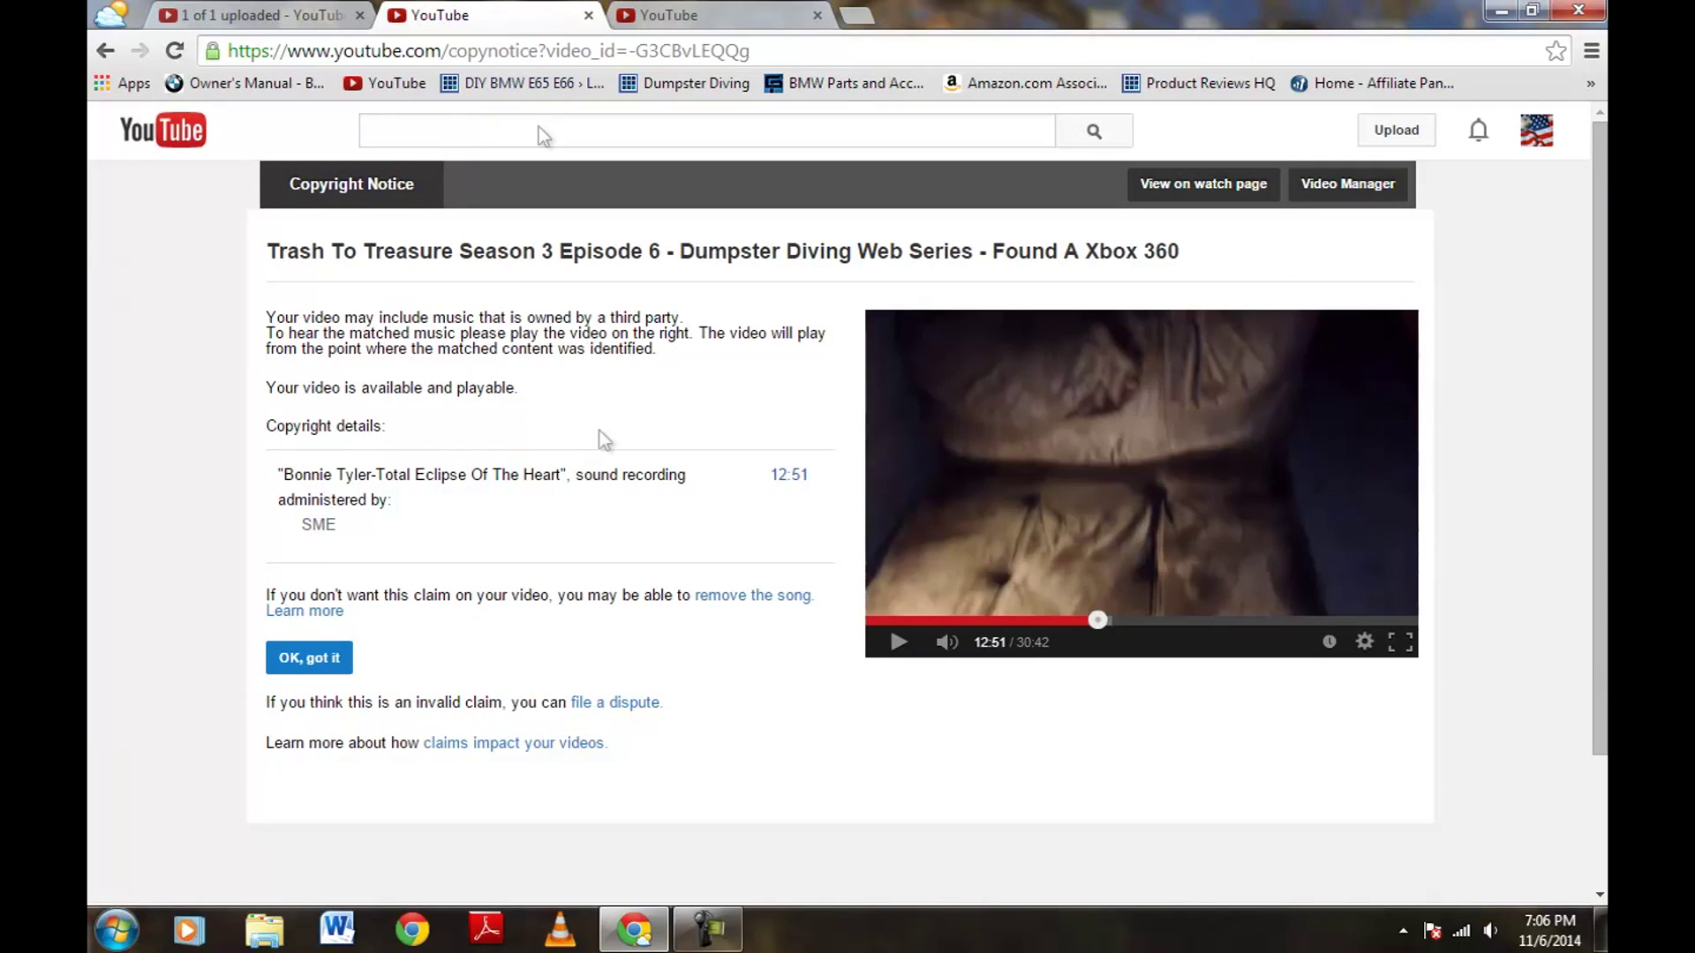
{"action": "left_click", "coordinate": [684, 15]}
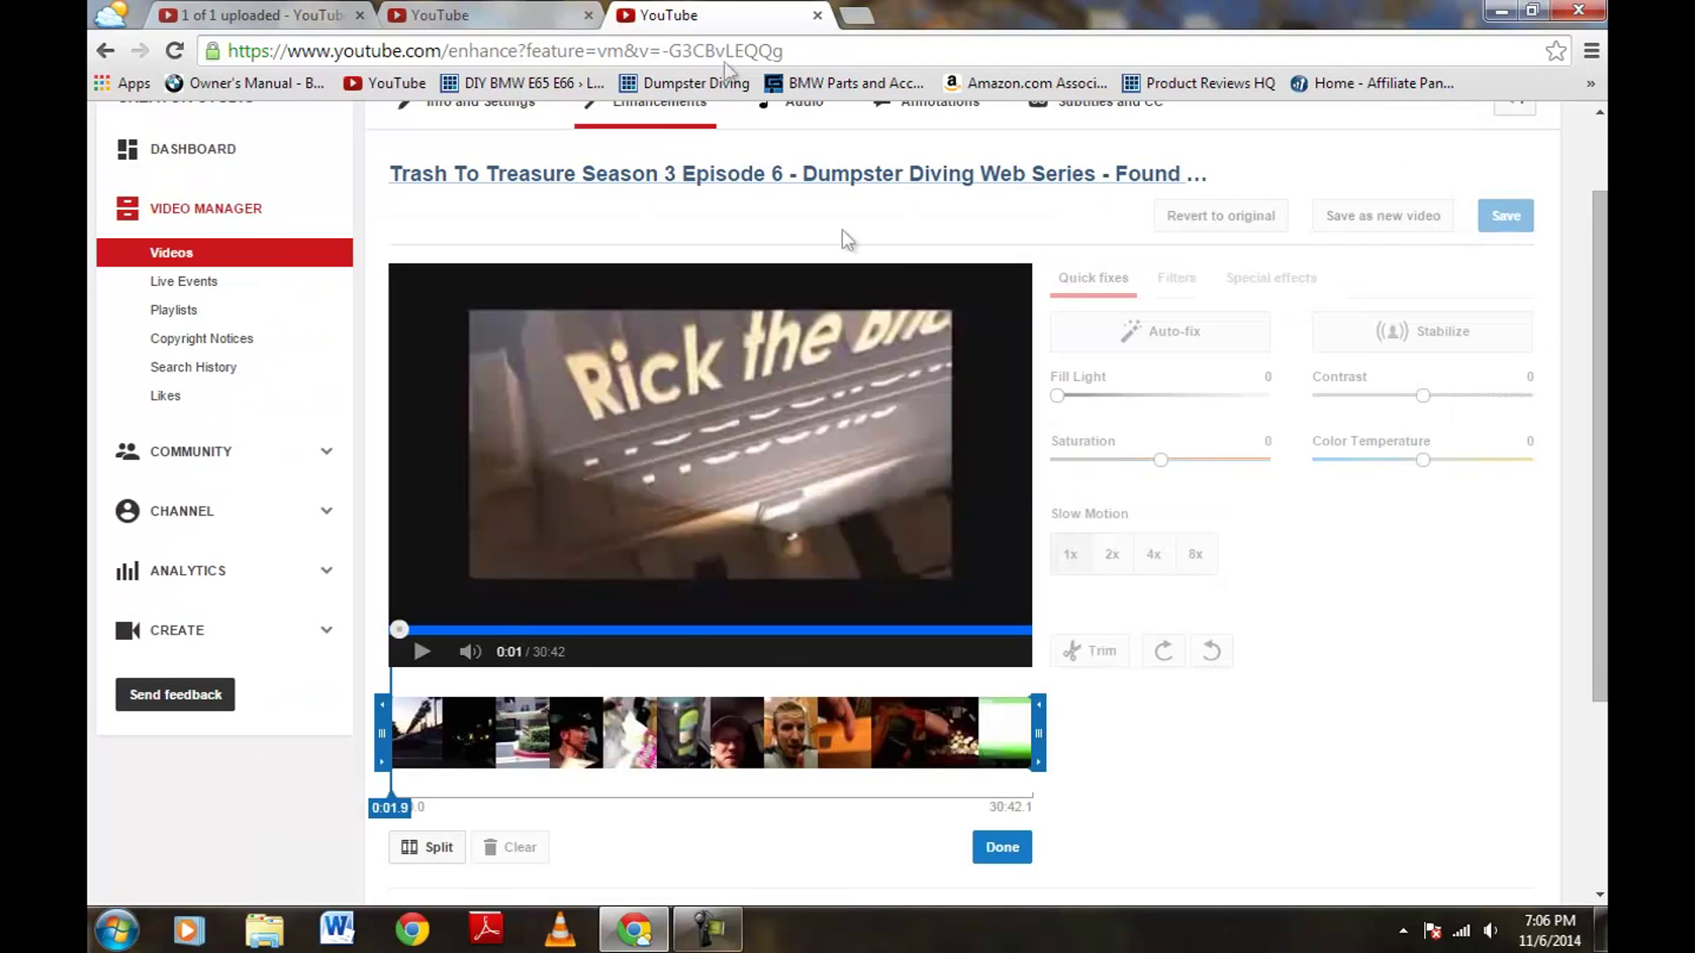
Scrub from 12:49 and stop the playhead at 12:51.5, where the song begins.
{"action": "left_click", "coordinate": [660, 630]}
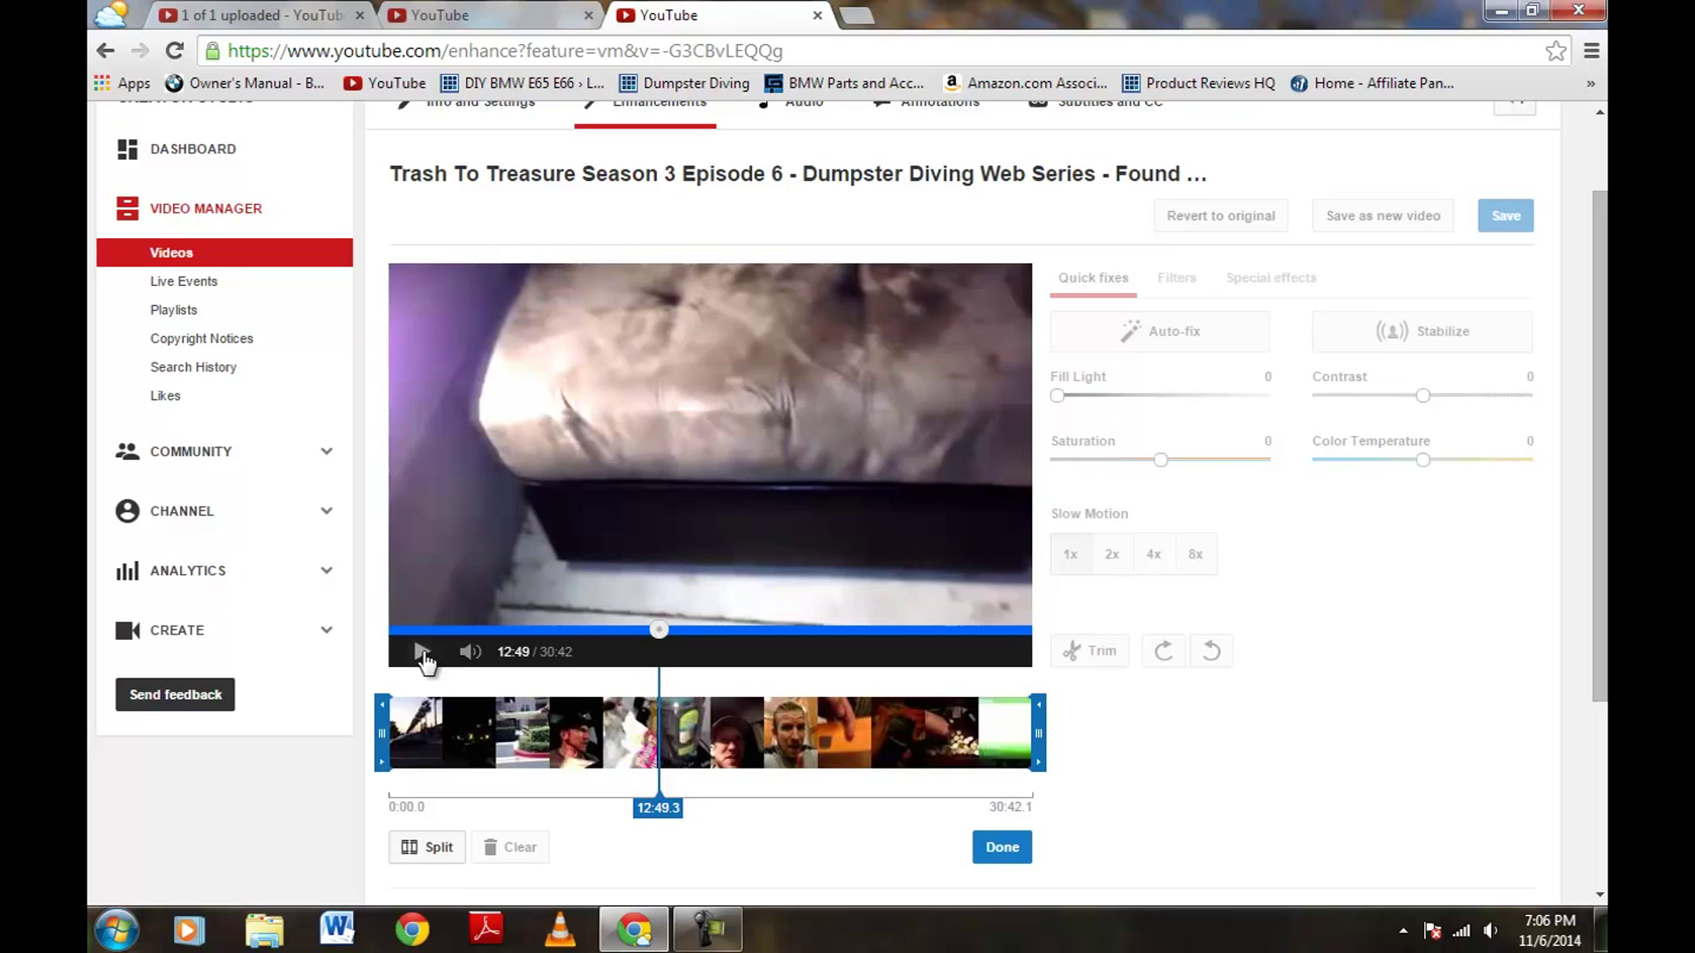
{"action": "left_click", "coordinate": [422, 653]}
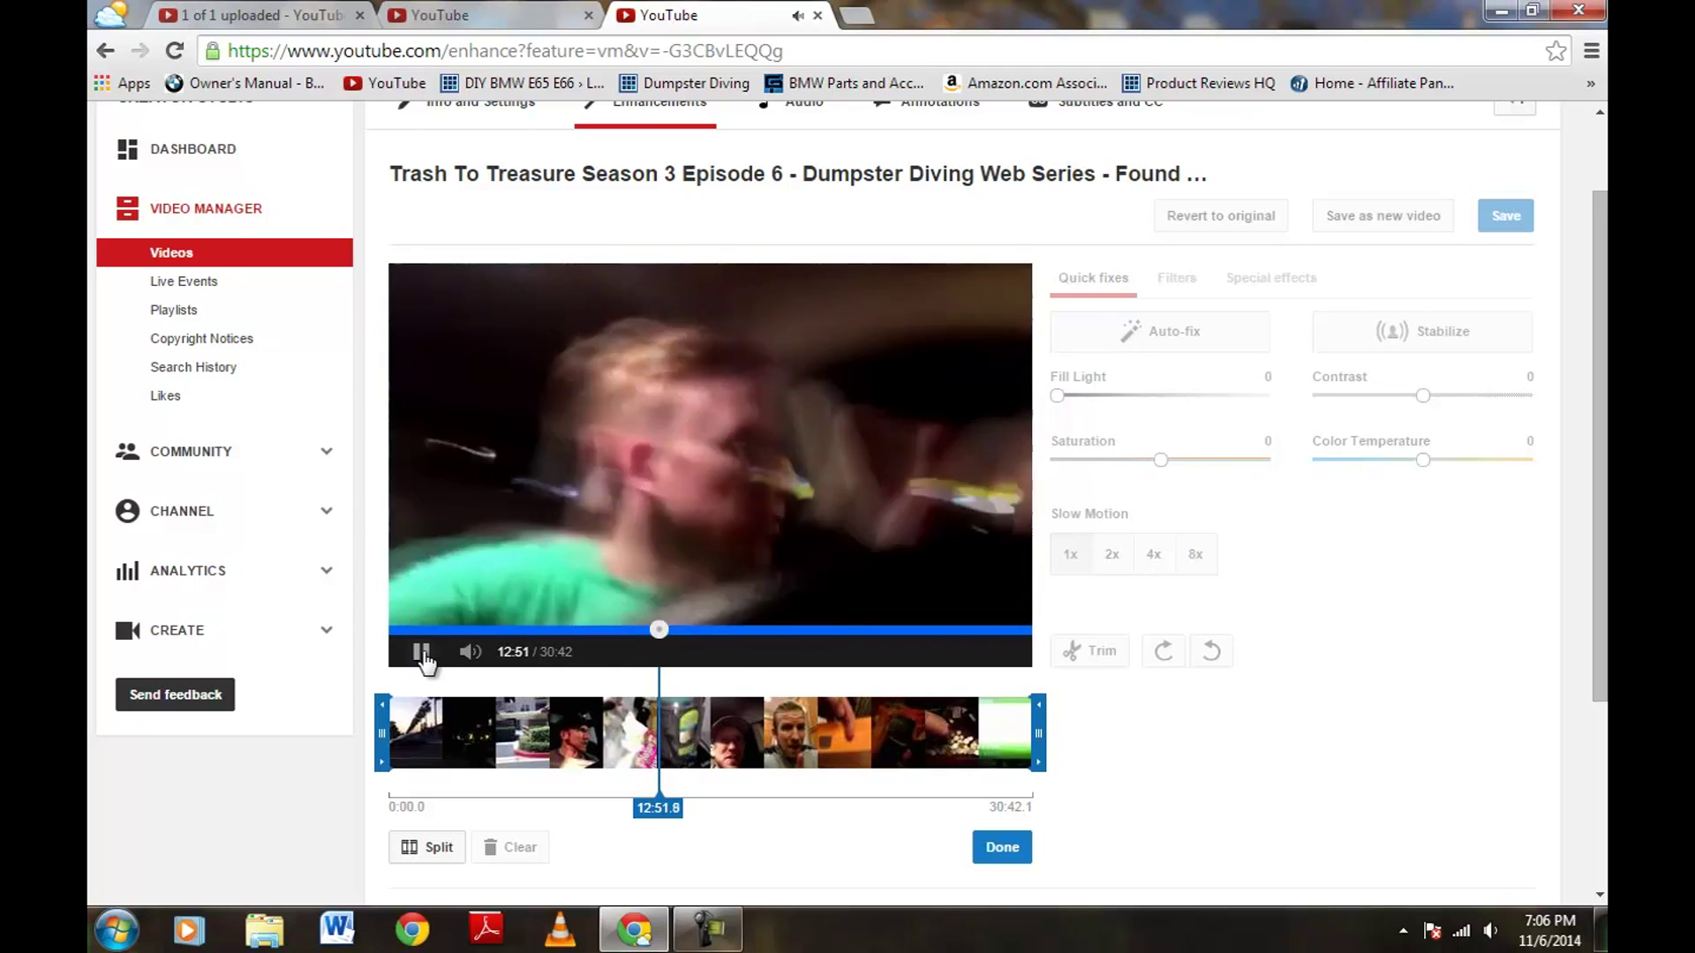
{"action": "left_click", "coordinate": [422, 652]}
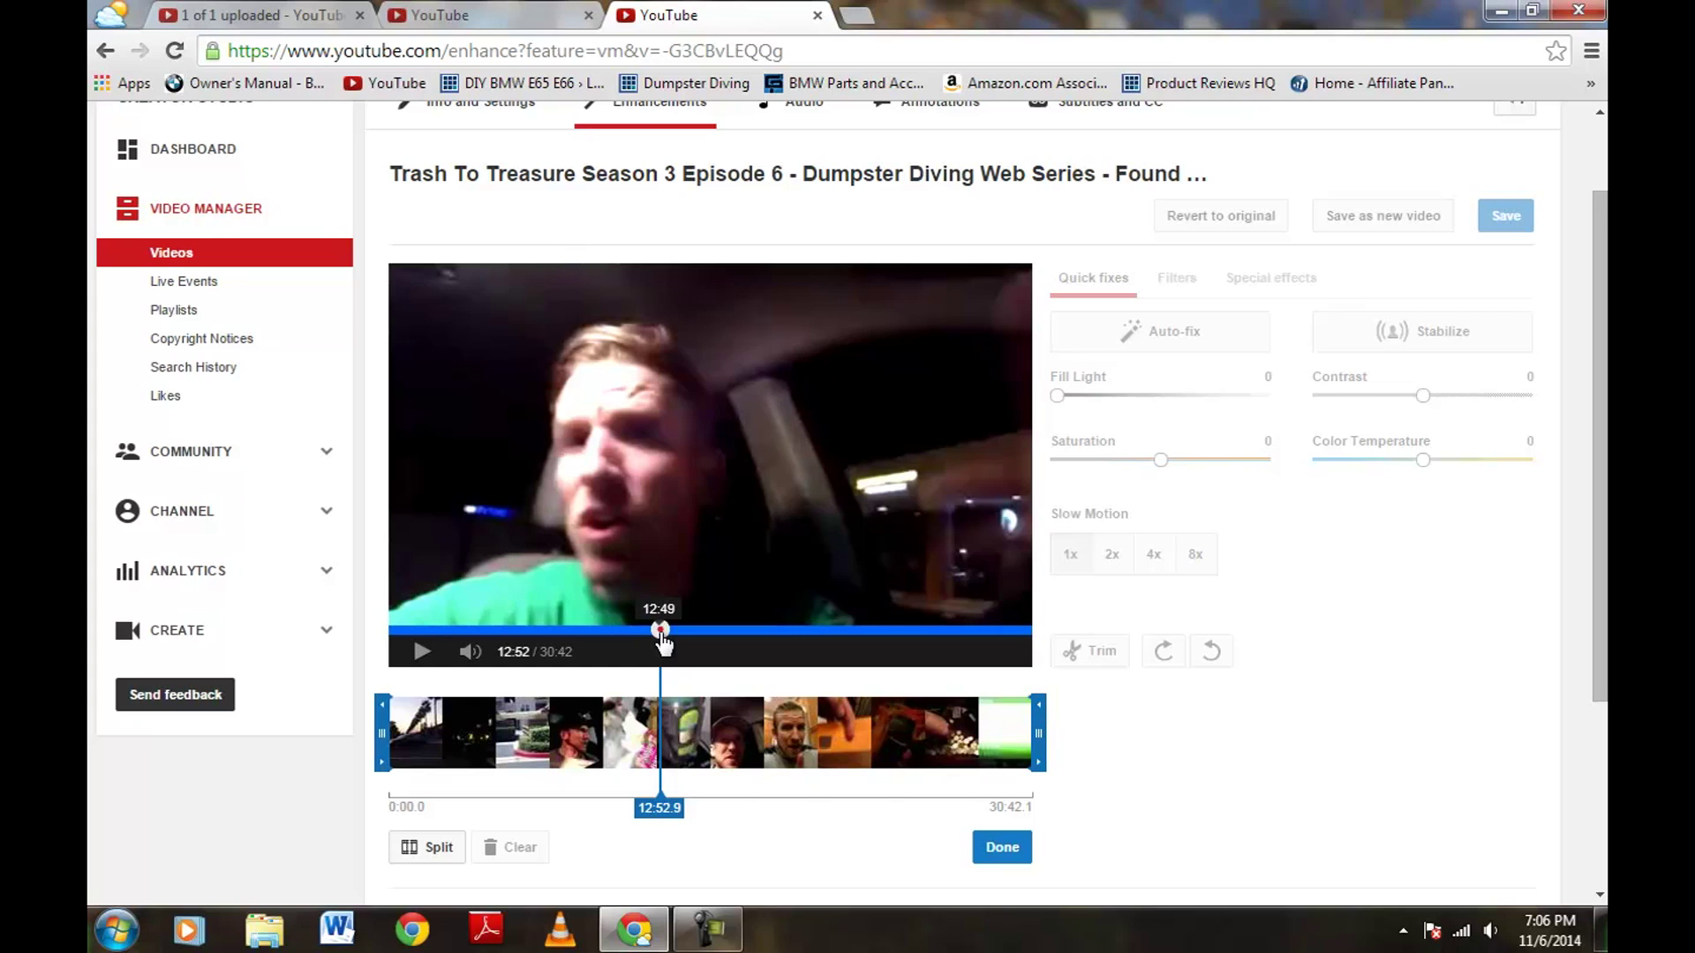
{"action": "left_click", "coordinate": [660, 631]}
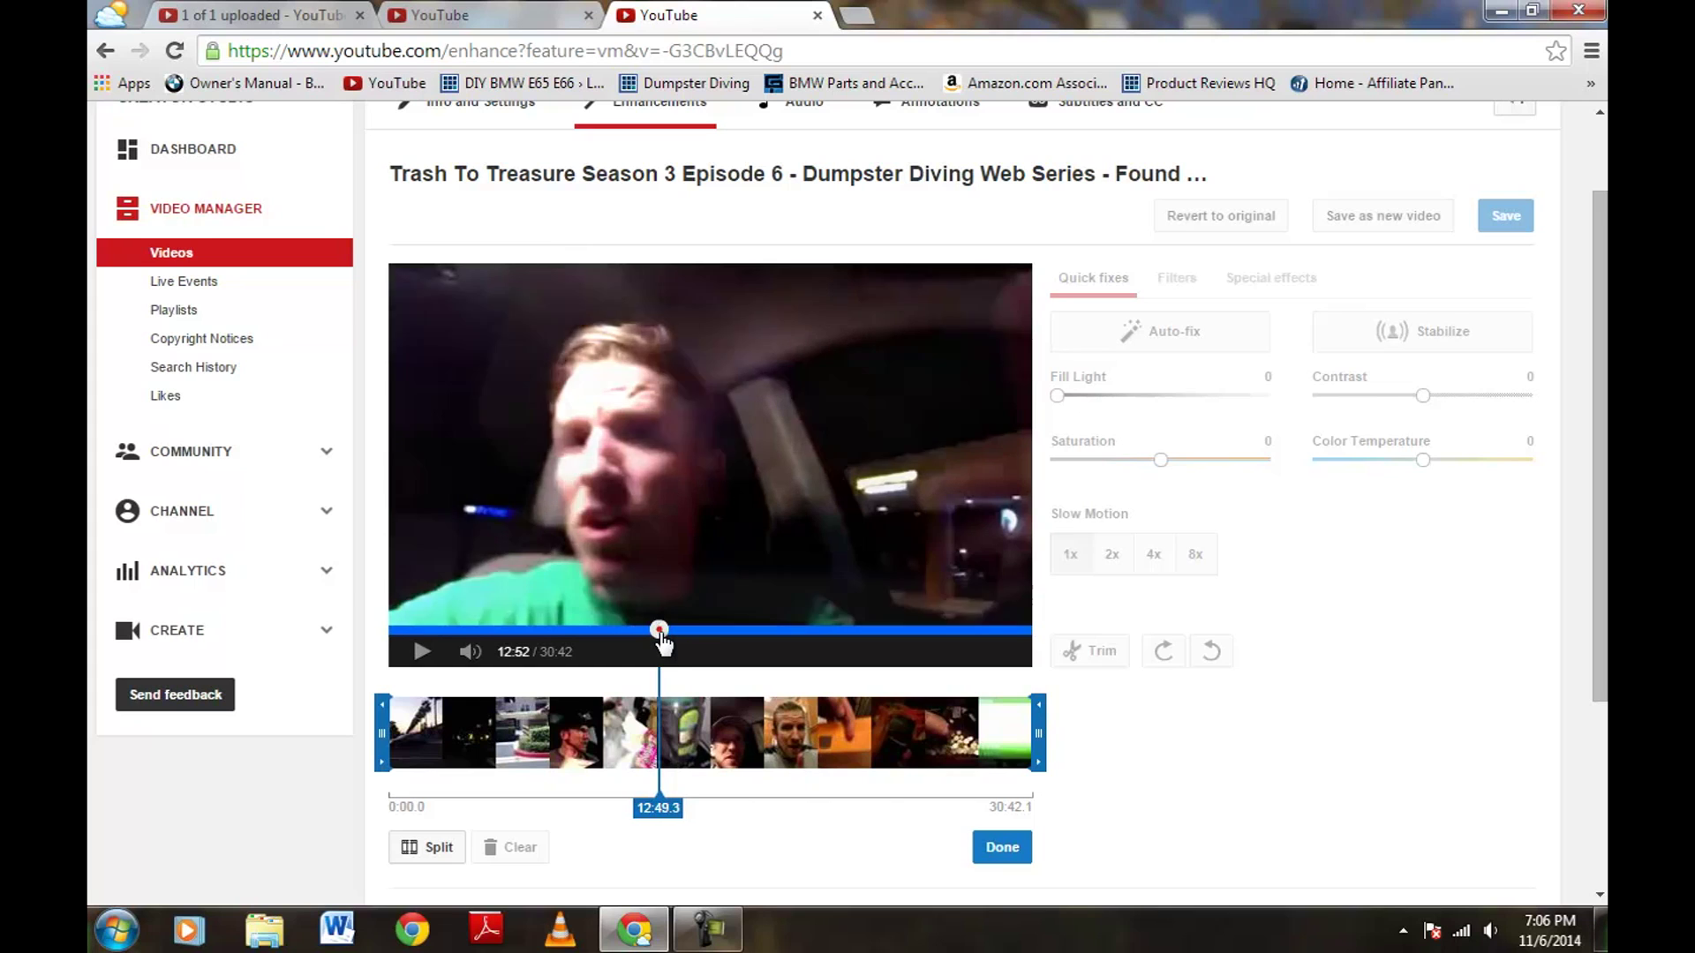
{"action": "left_click", "coordinate": [422, 653]}
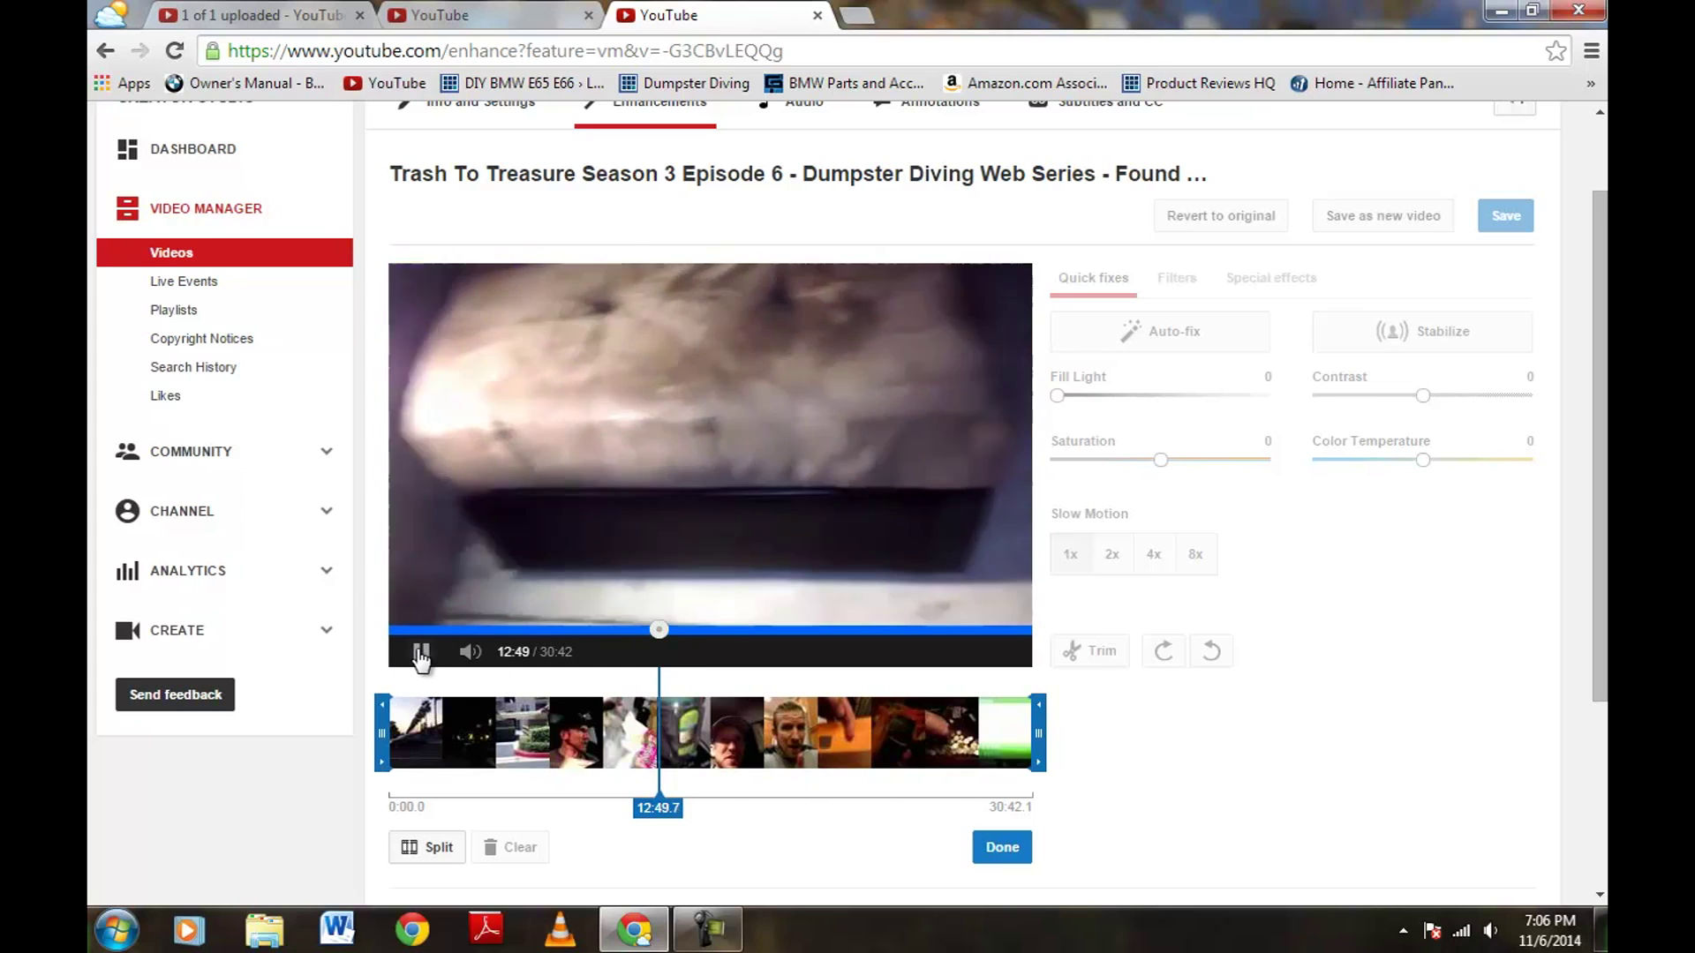
{"action": "left_click", "coordinate": [422, 653]}
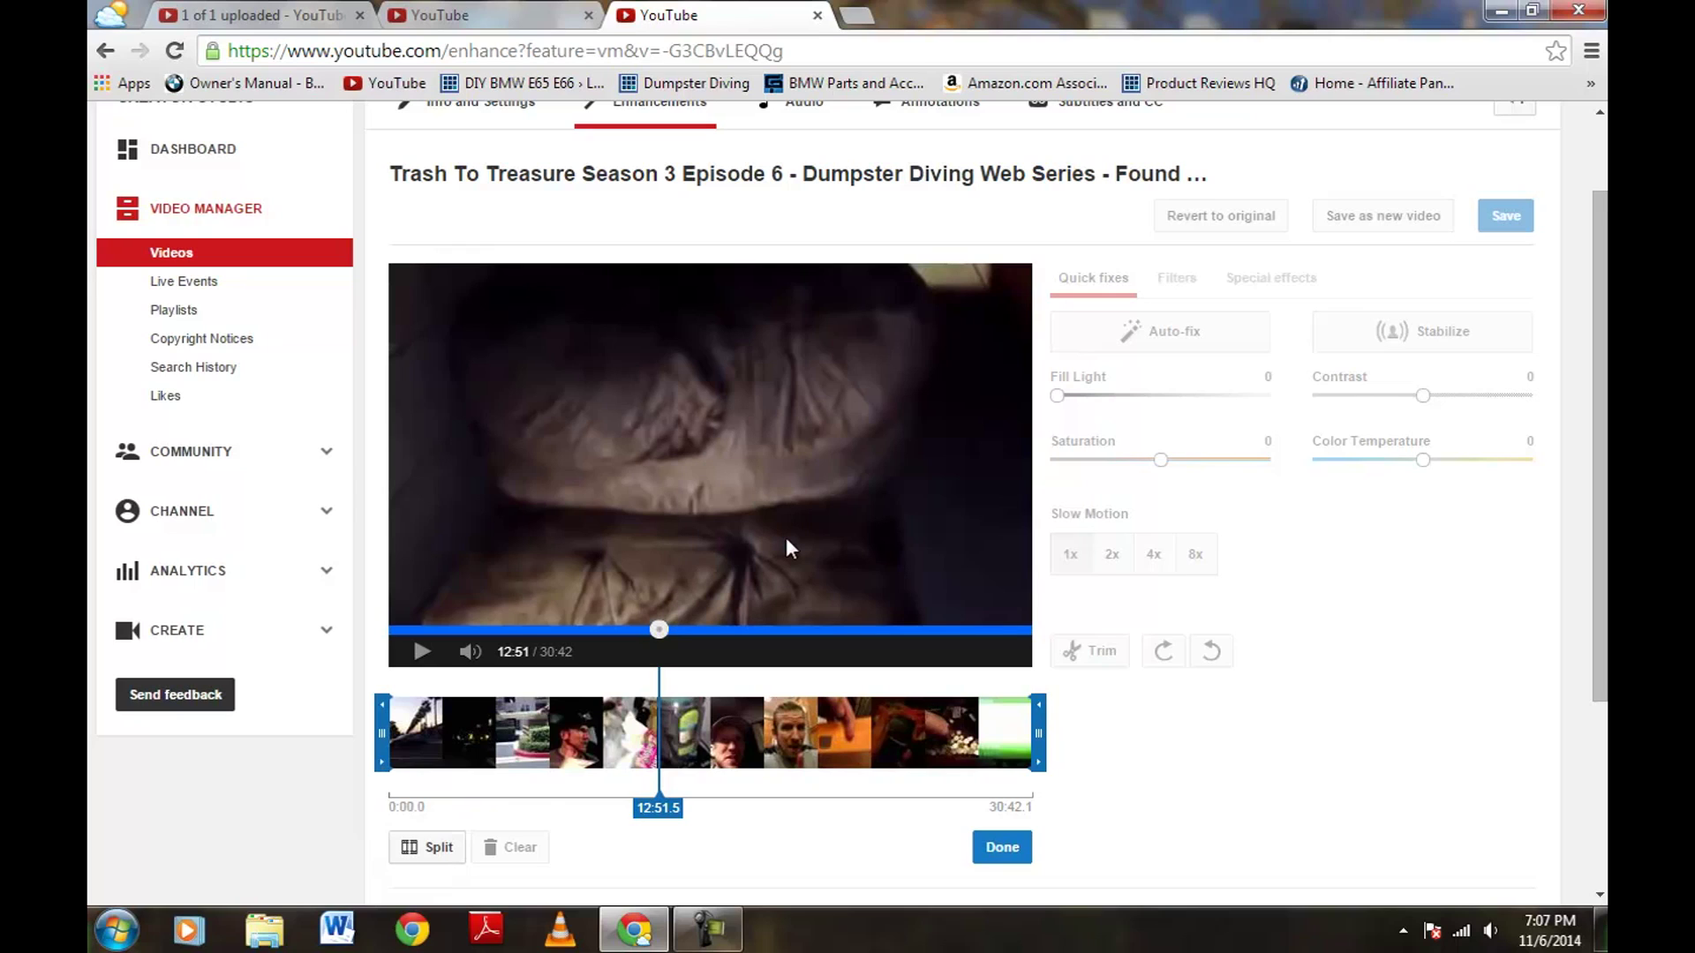
{"action": "left_click", "coordinate": [442, 847]}
Split the timeline at 12:51.5, then play ahead and pause at 13:23.9 where singing ends.
{"action": "left_click", "coordinate": [421, 847]}
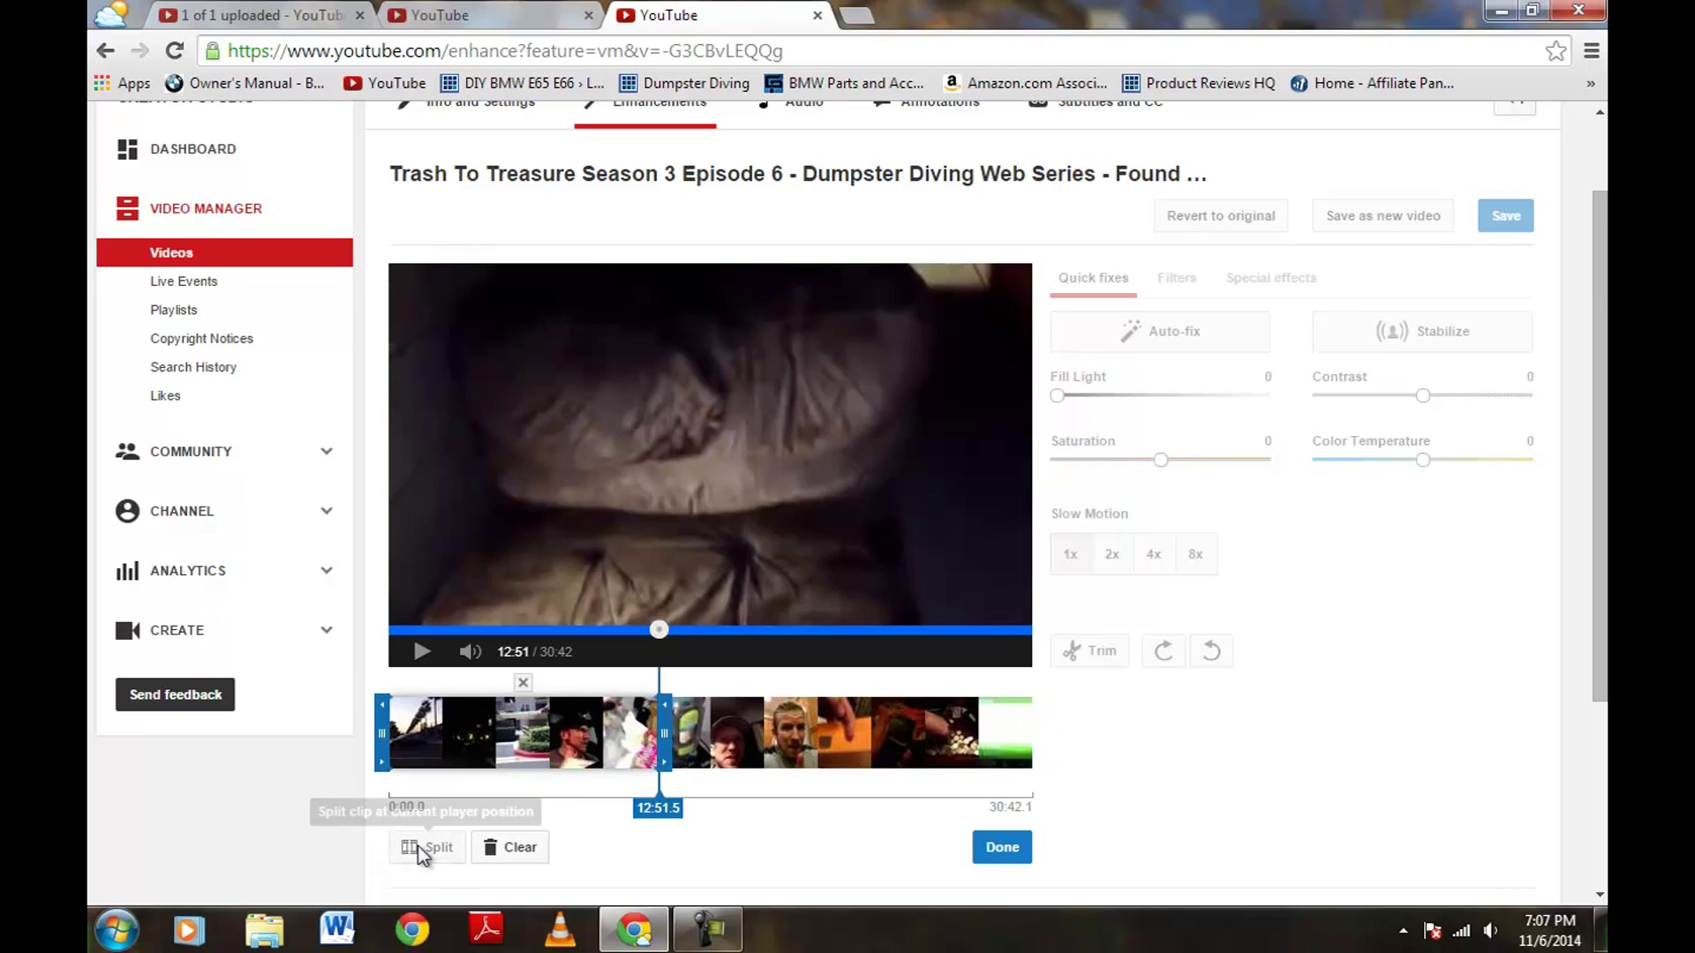
{"action": "left_click", "coordinate": [420, 652]}
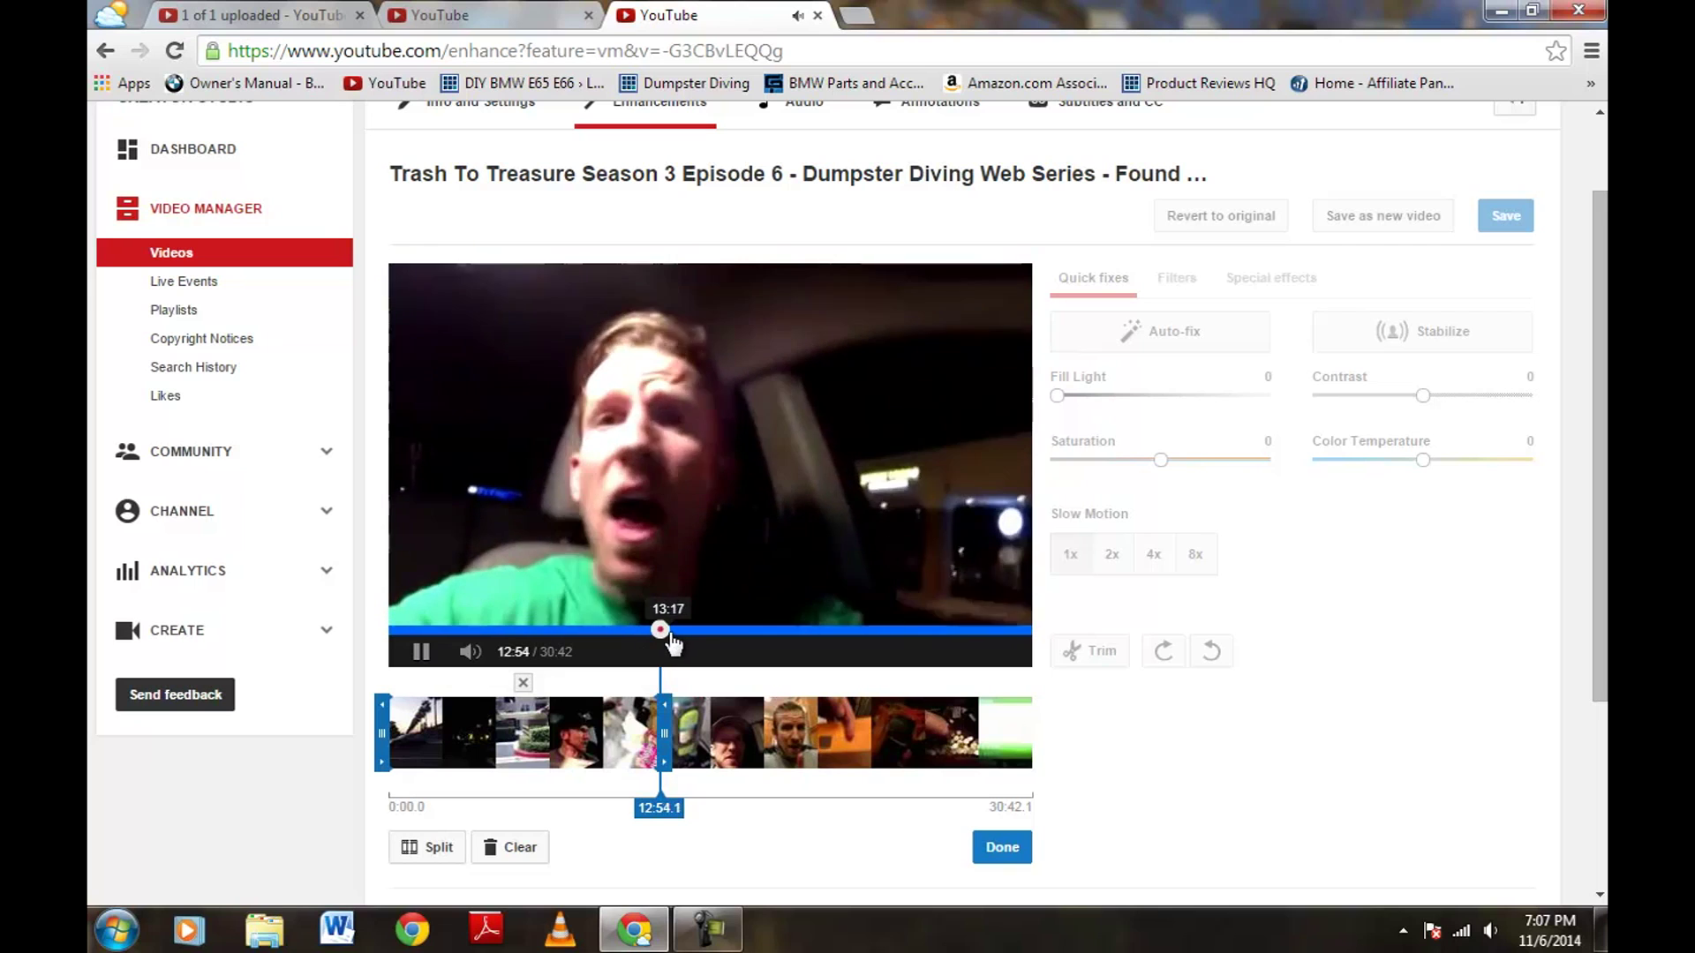
{"action": "left_click", "coordinate": [670, 630]}
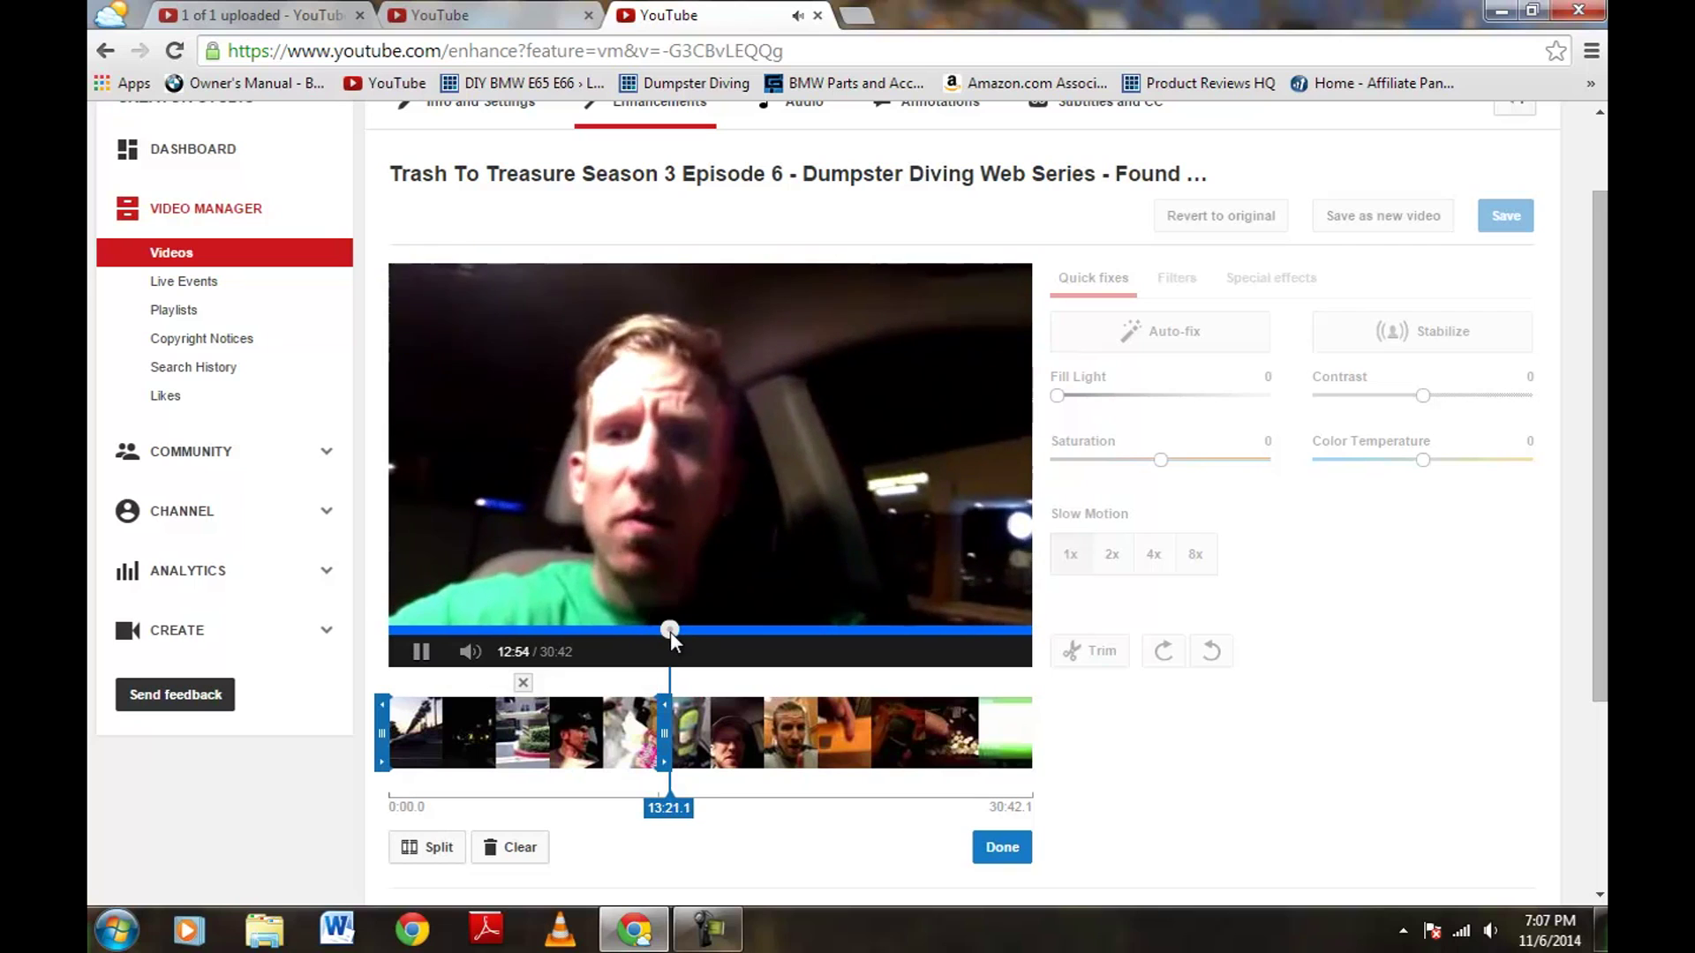
{"action": "left_click", "coordinate": [420, 652]}
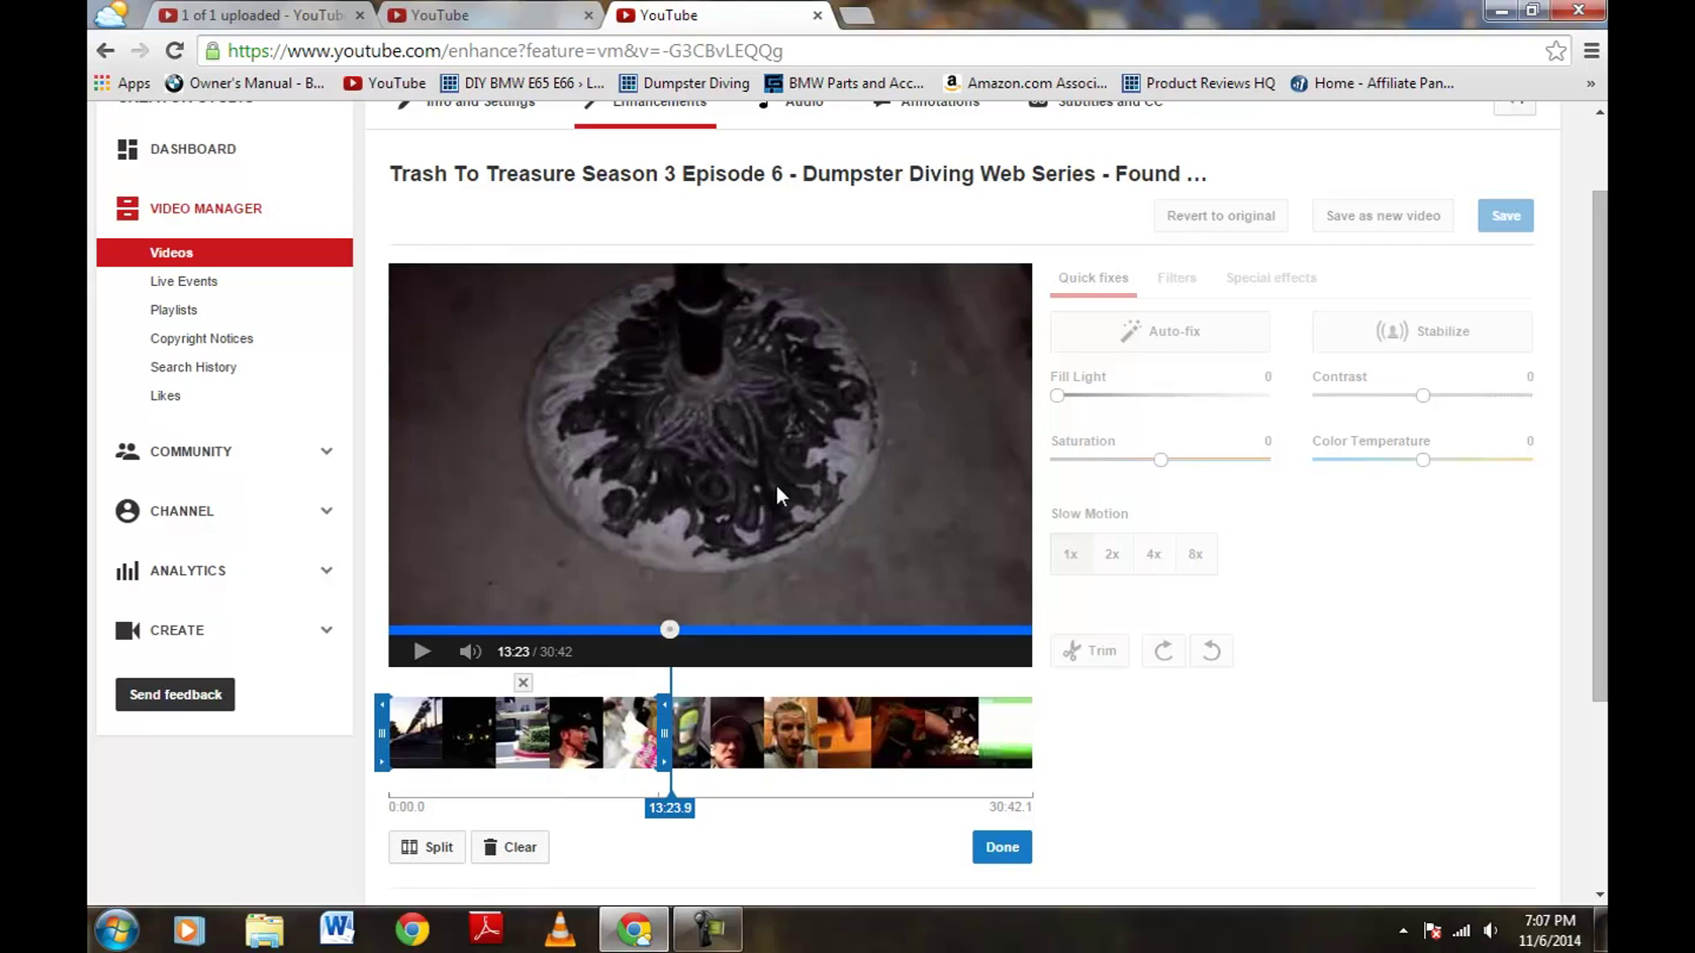
Split the timeline again at 13:23.9 to isolate the song section.
{"action": "left_click", "coordinate": [428, 848]}
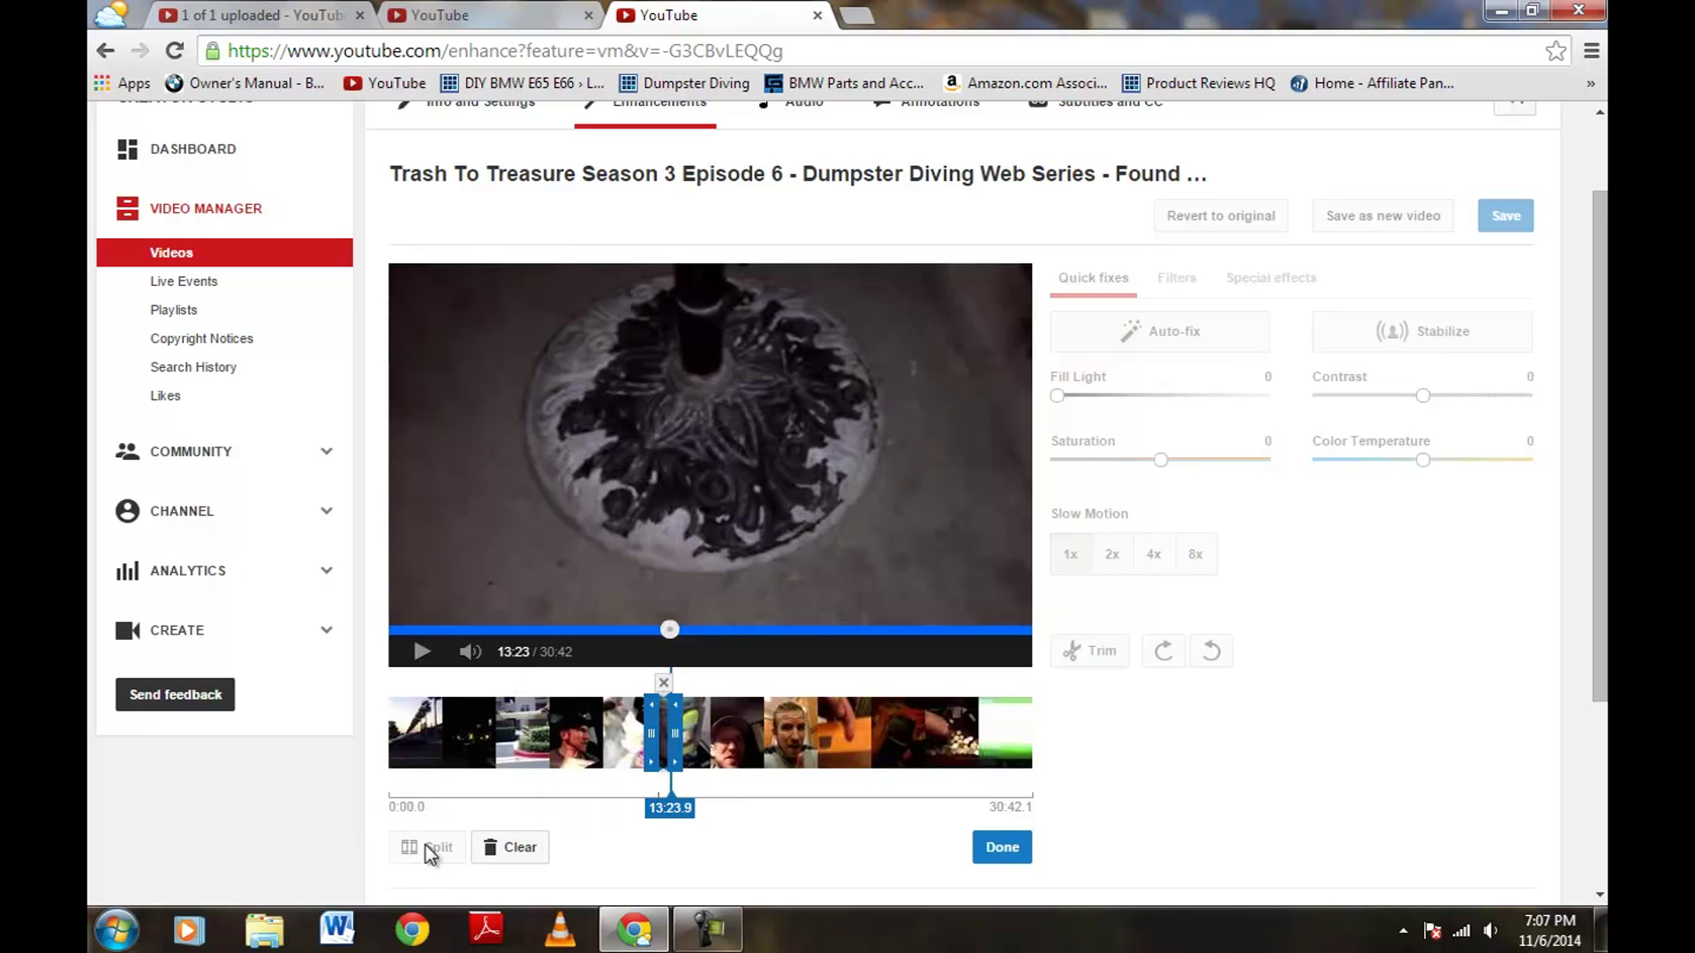
Delete the 12:51.5–13:23.9 section and preview from 12:35, pausing at 13:25.6.
{"action": "left_click", "coordinate": [664, 684]}
{"action": "left_click", "coordinate": [654, 630]}
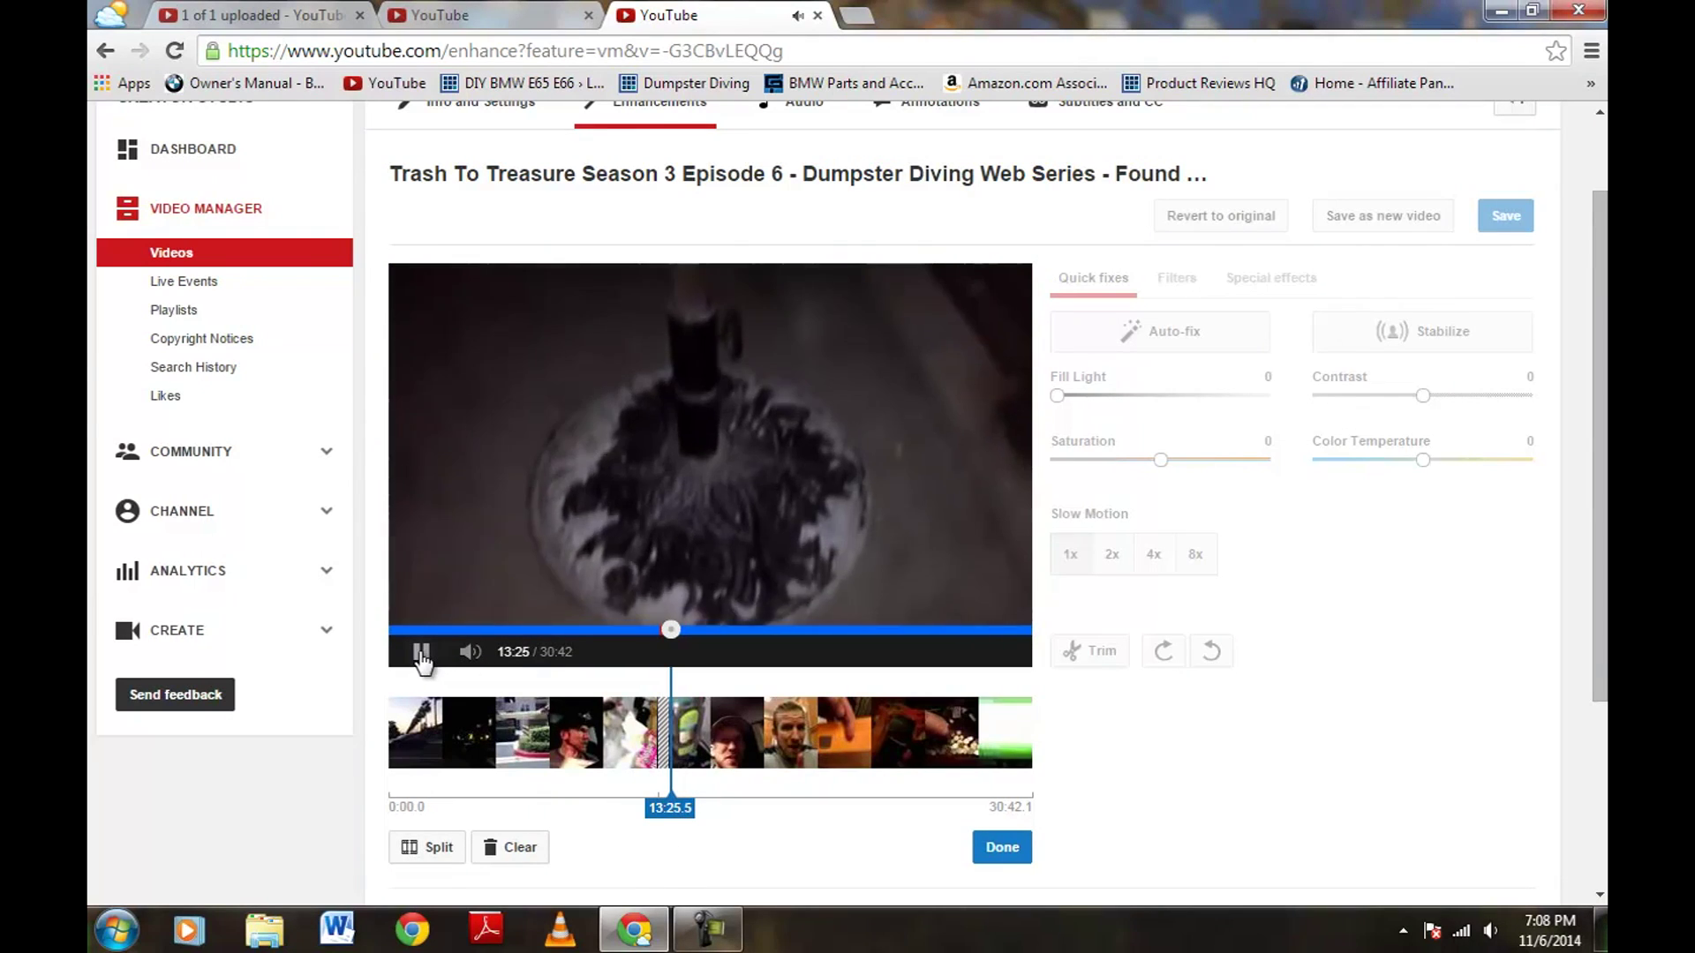
{"action": "left_click", "coordinate": [421, 652]}
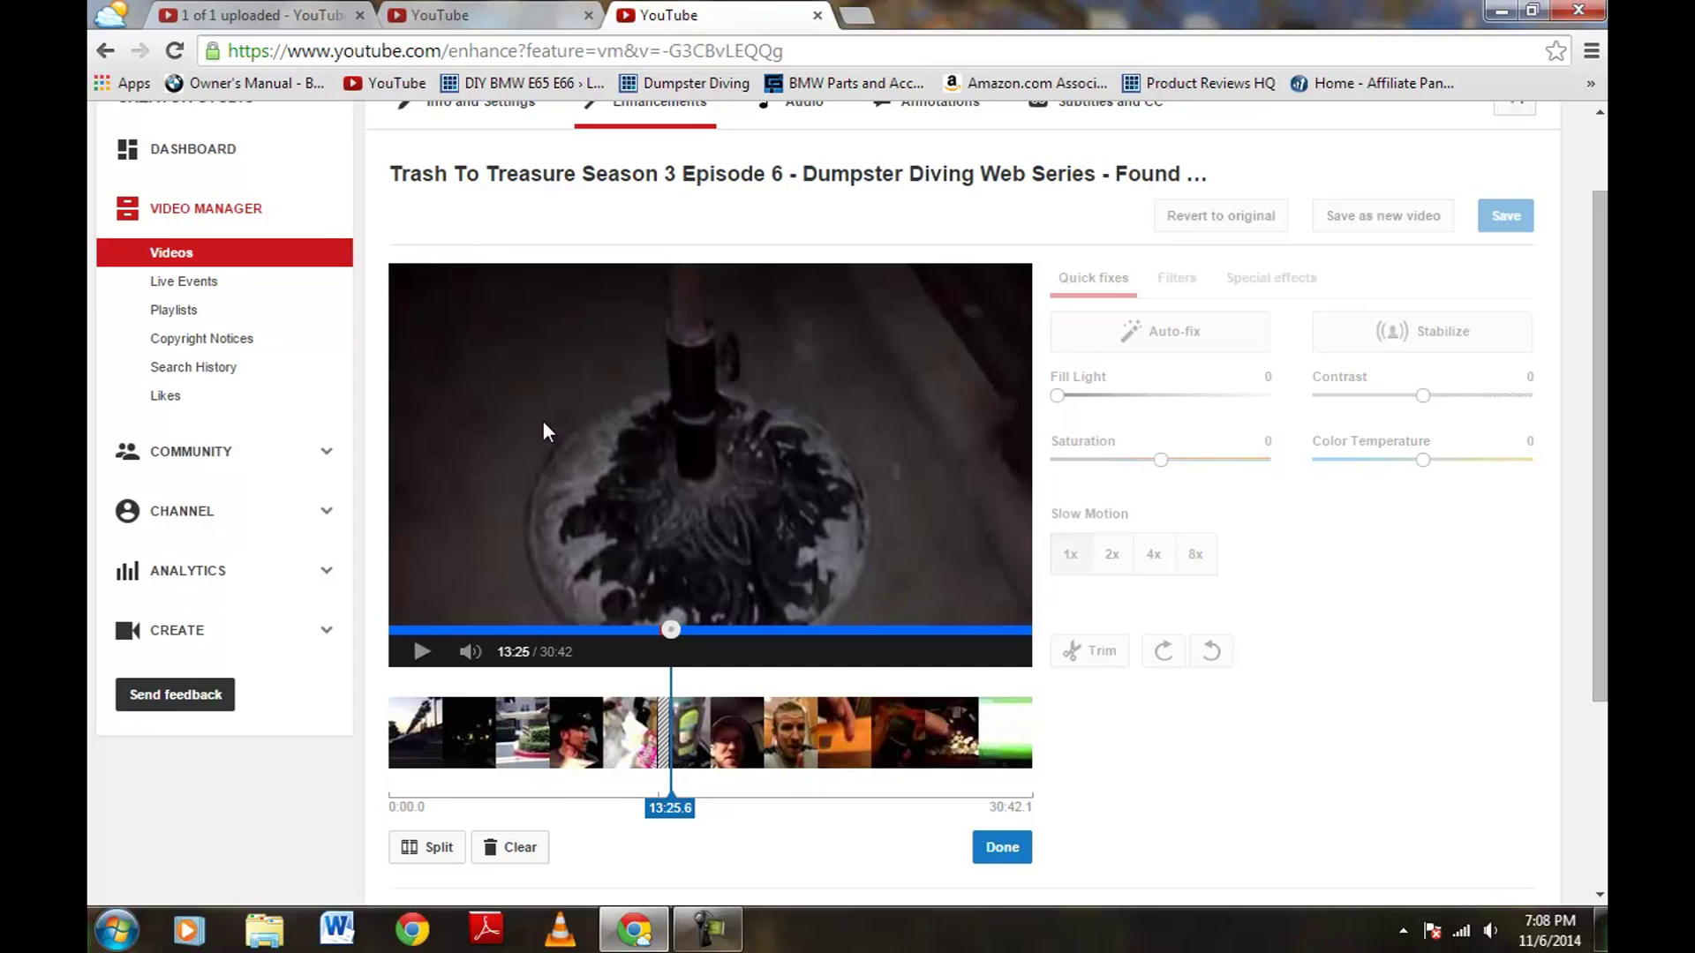
{"action": "scroll", "coordinate": [1220, 723], "scroll_direction": "down", "scroll_amount": 2}
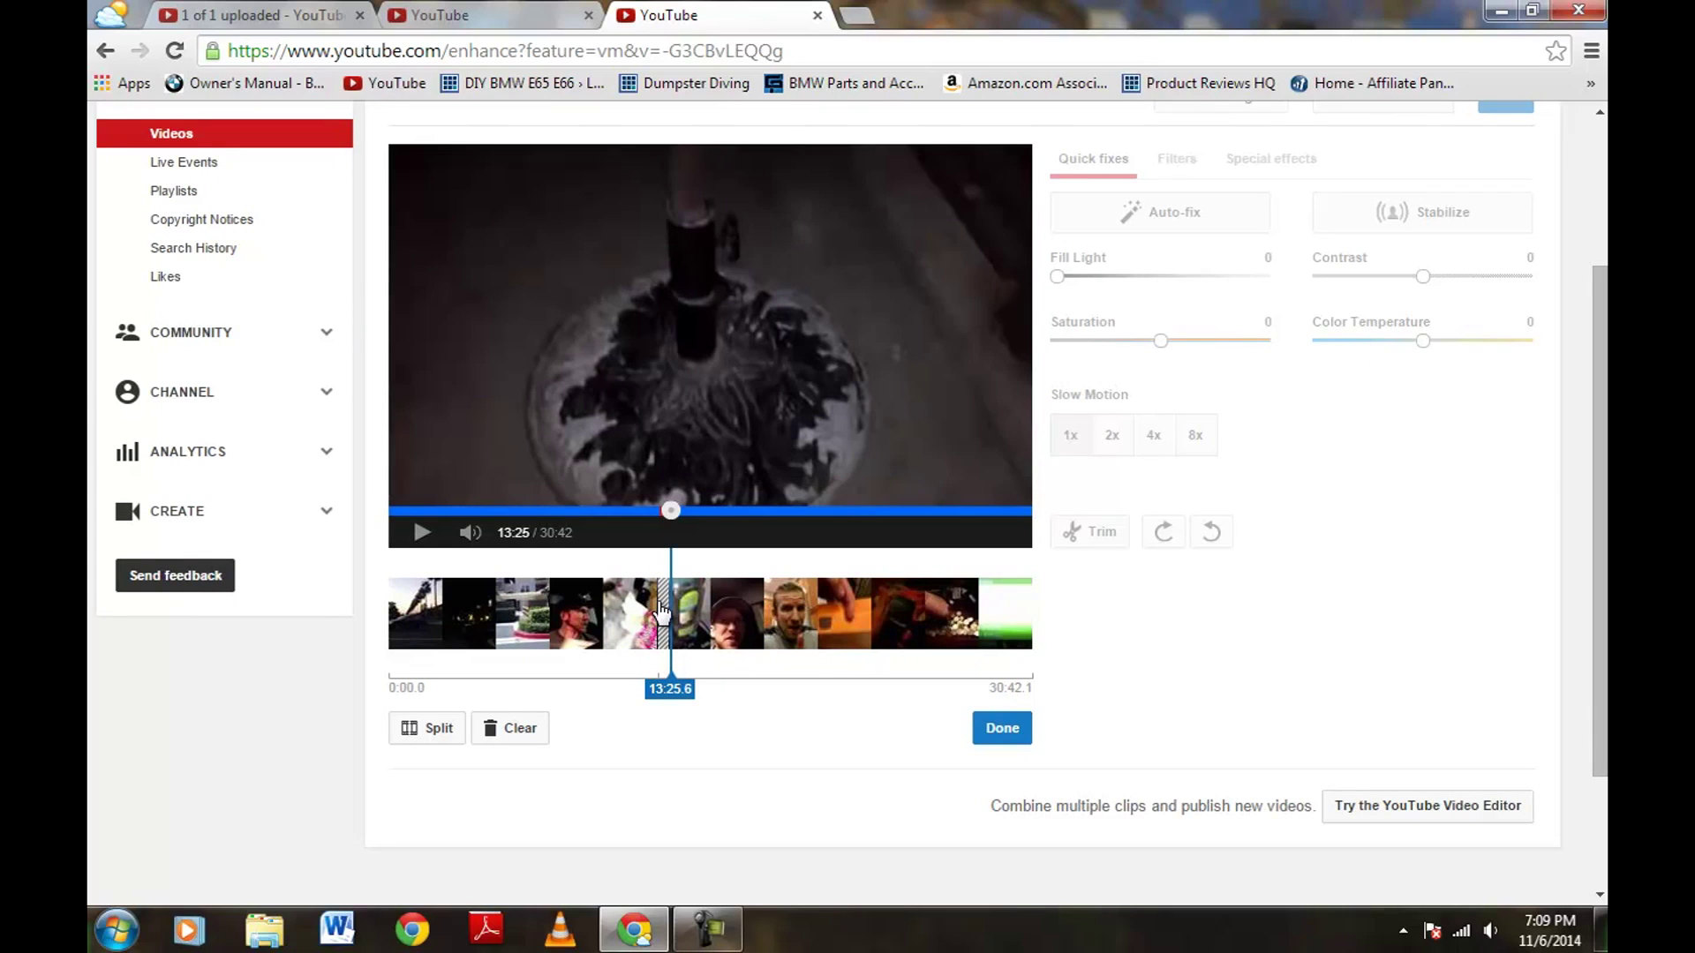
Apply the trim, shortening the preview from 30:42 to 30:09, and pause the player.
{"action": "left_click", "coordinate": [1002, 731]}
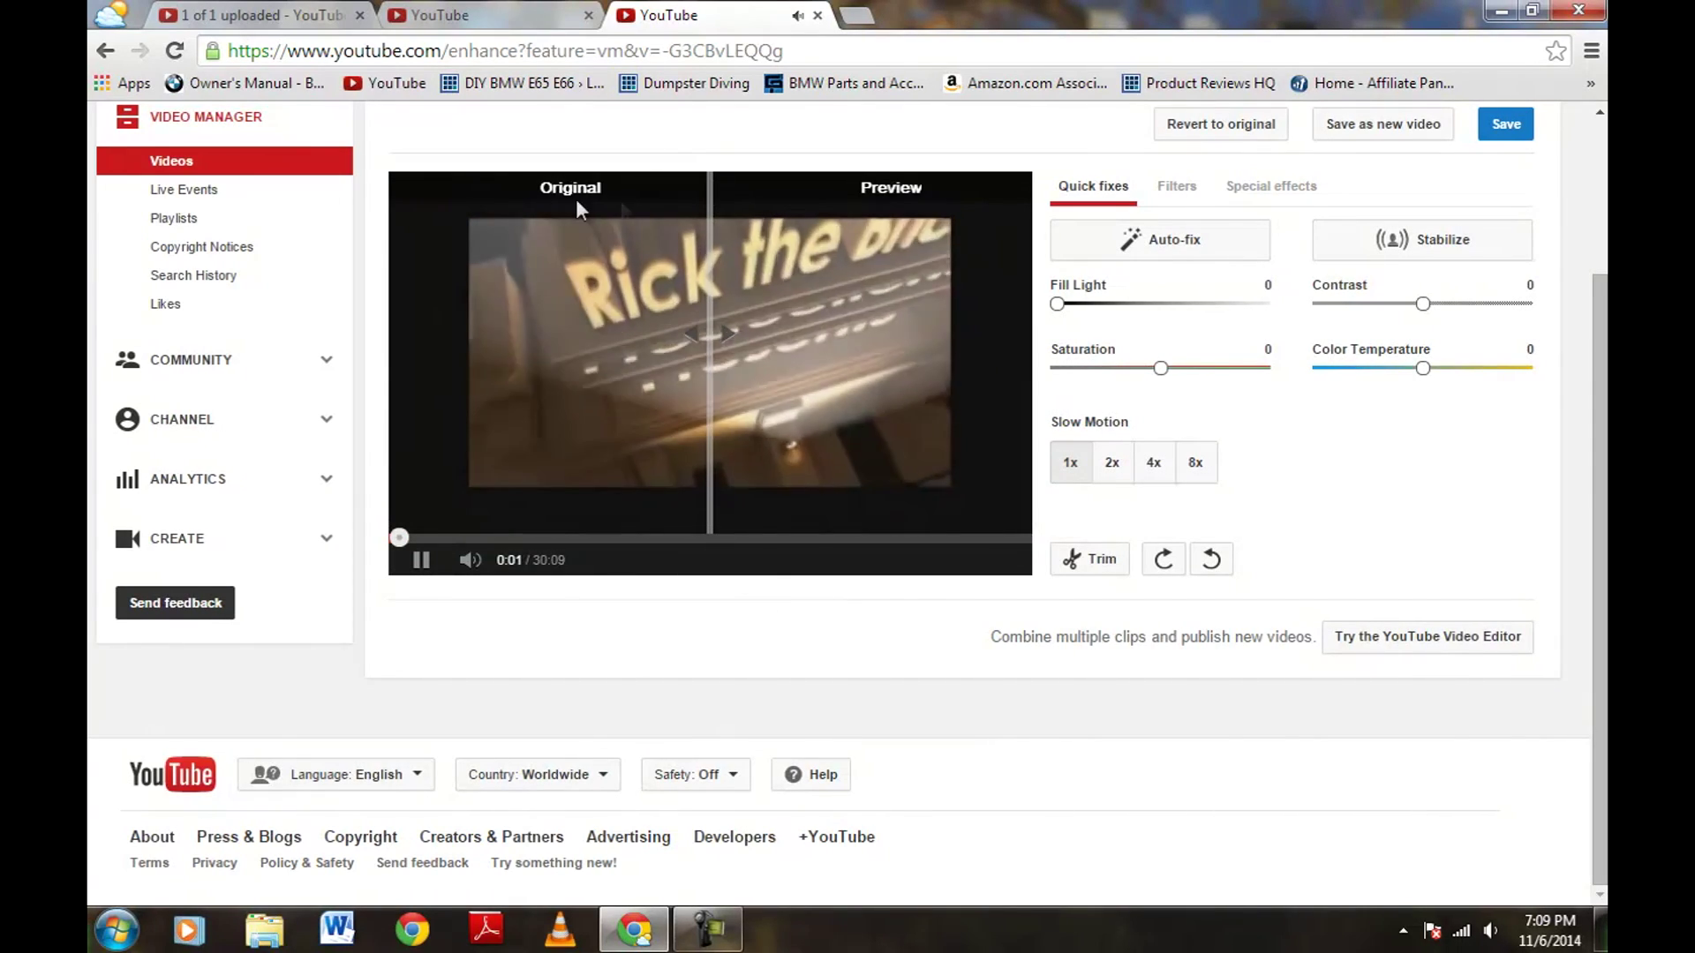
{"action": "left_click", "coordinate": [421, 559]}
{"action": "scroll", "coordinate": [421, 565], "scroll_direction": "up", "scroll_amount": 2}
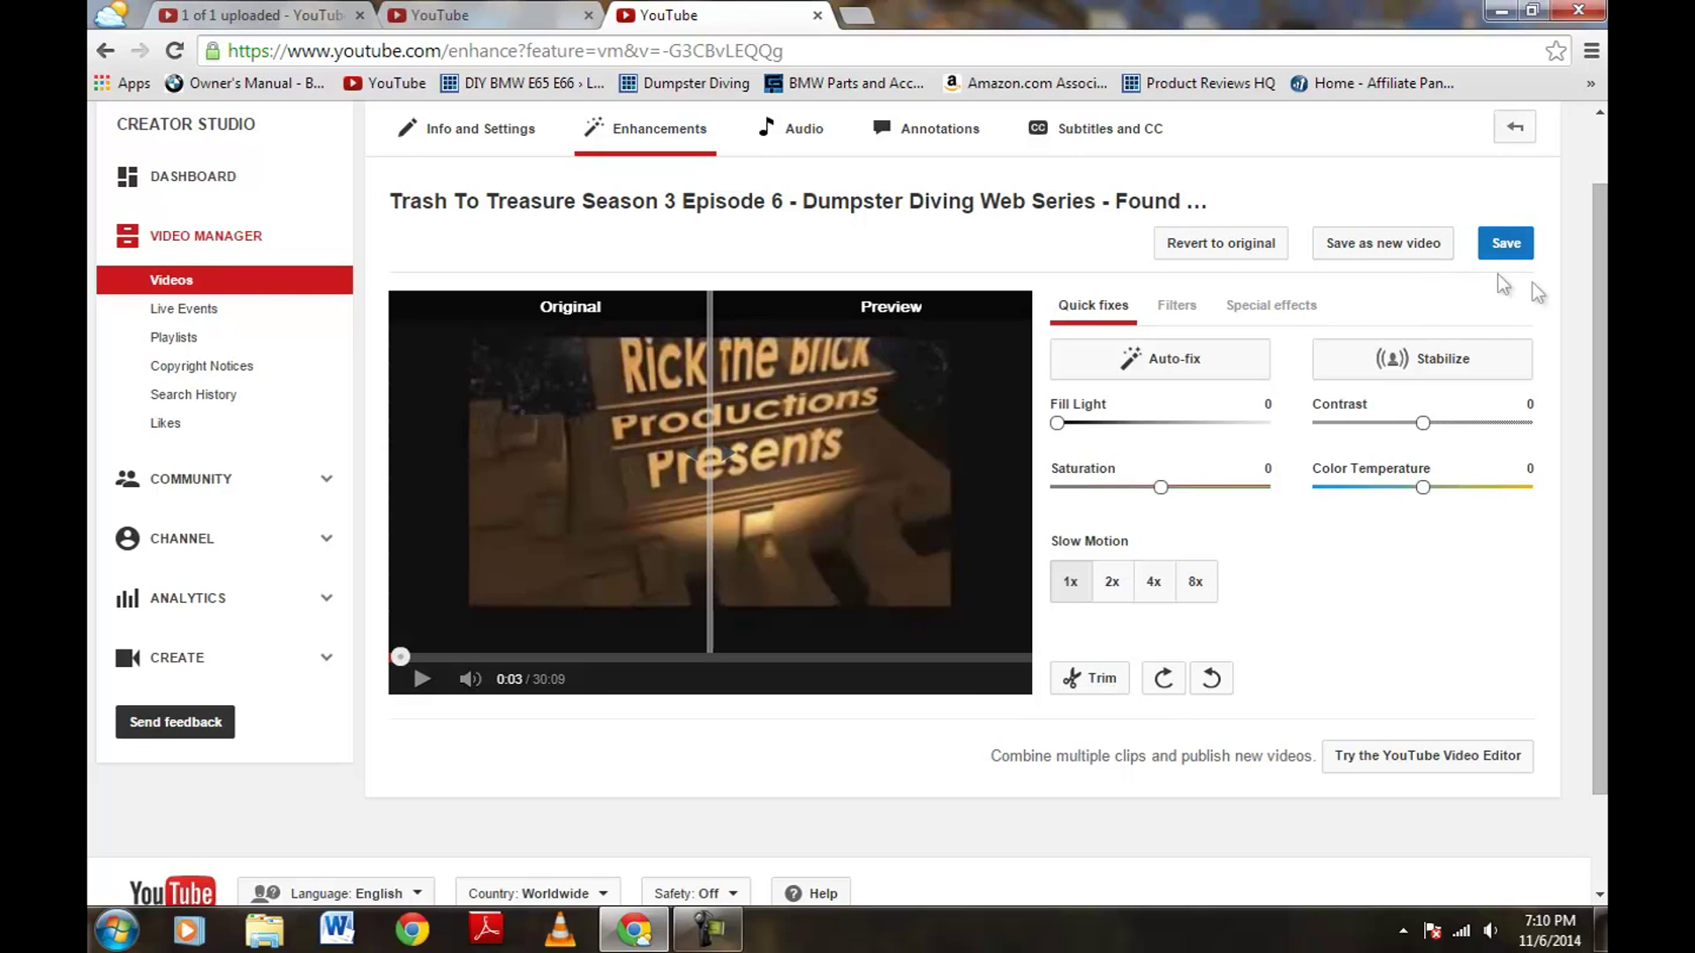
Save the trimmed enhancements and confirm in the 'This might take a while' dialog.
{"action": "left_click", "coordinate": [1506, 249]}
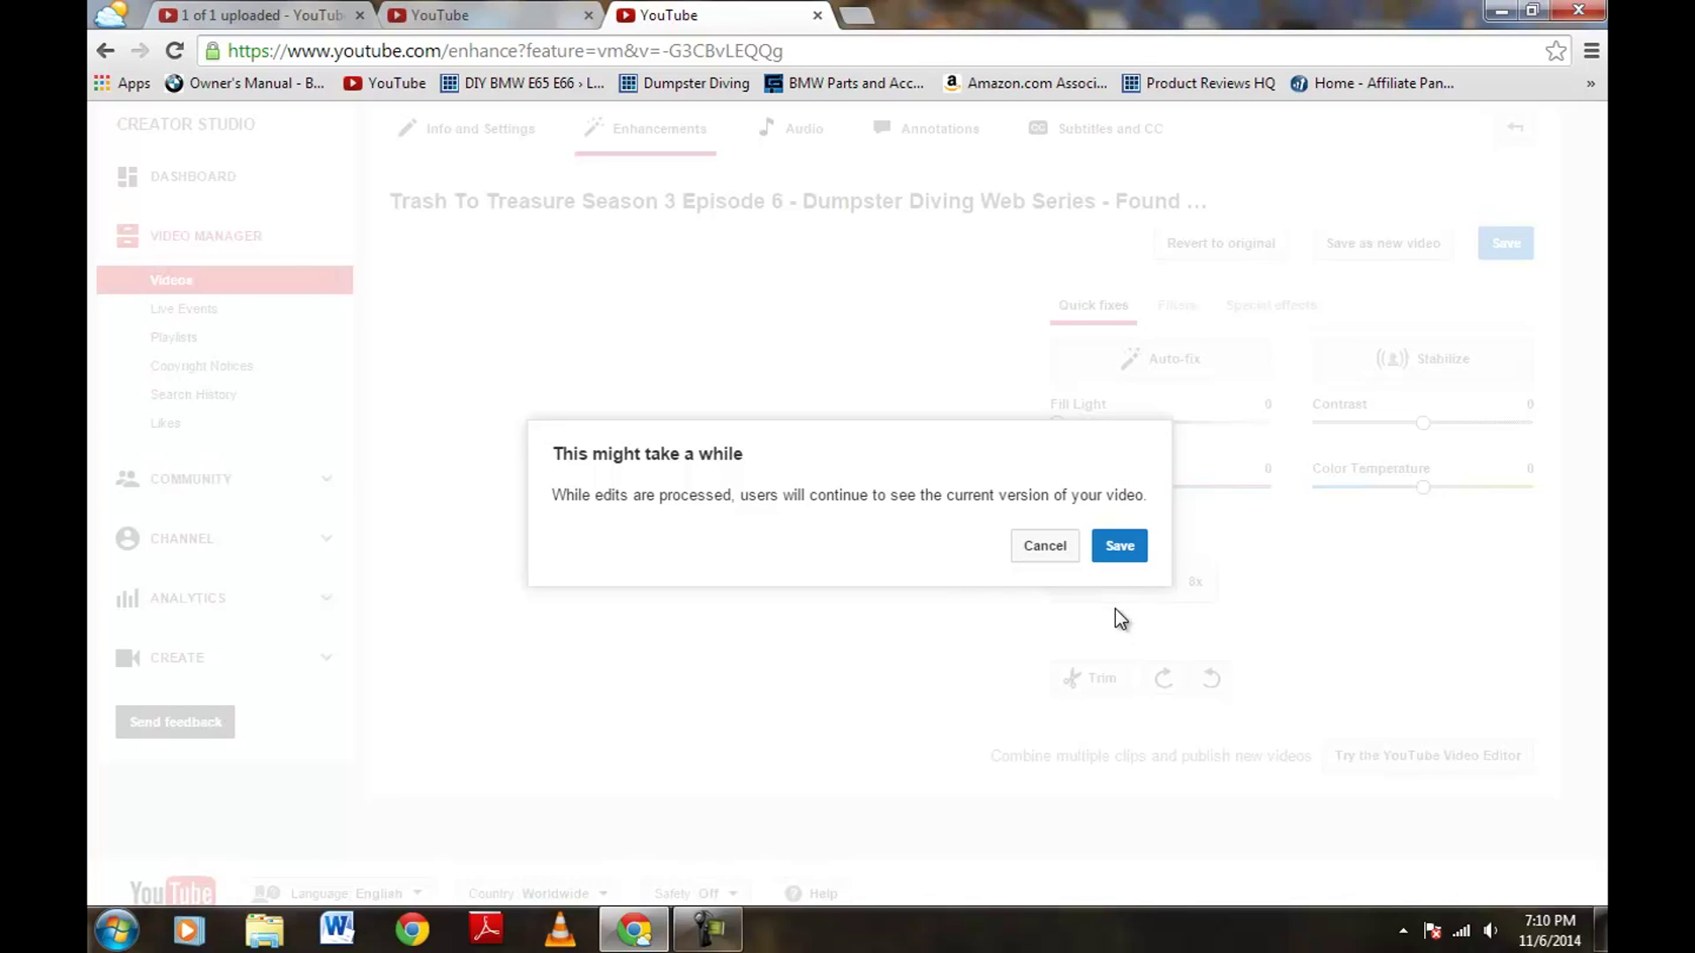
{"action": "left_click", "coordinate": [1119, 546]}
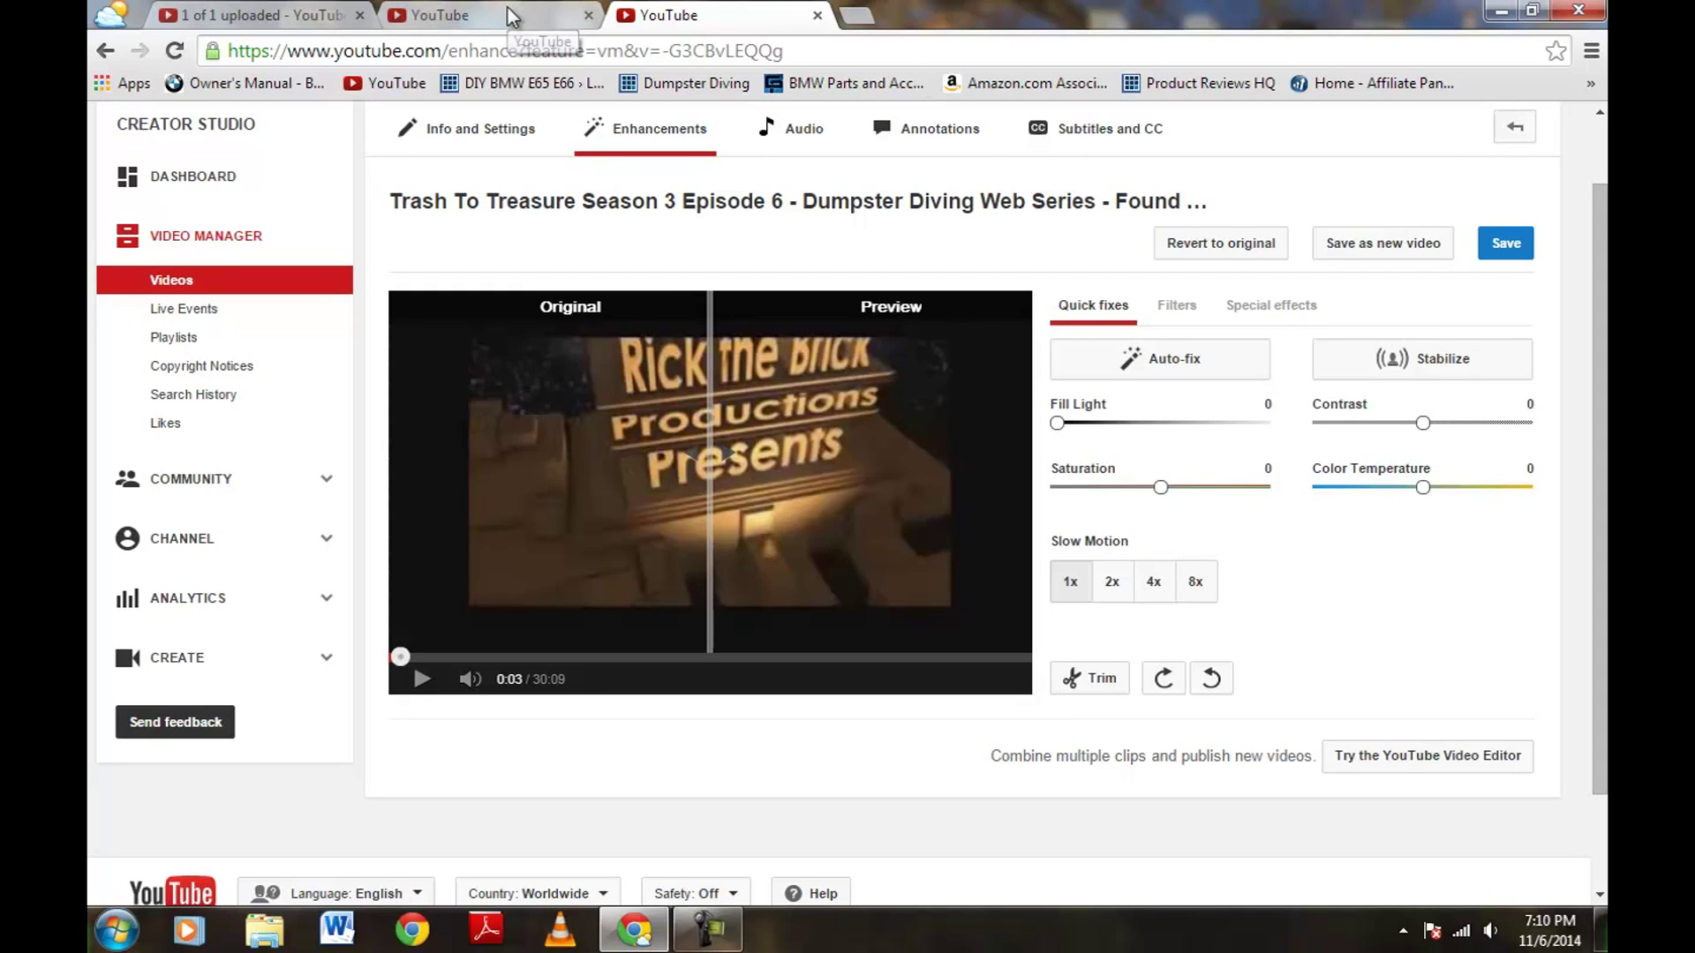
{"action": "left_click", "coordinate": [854, 15]}
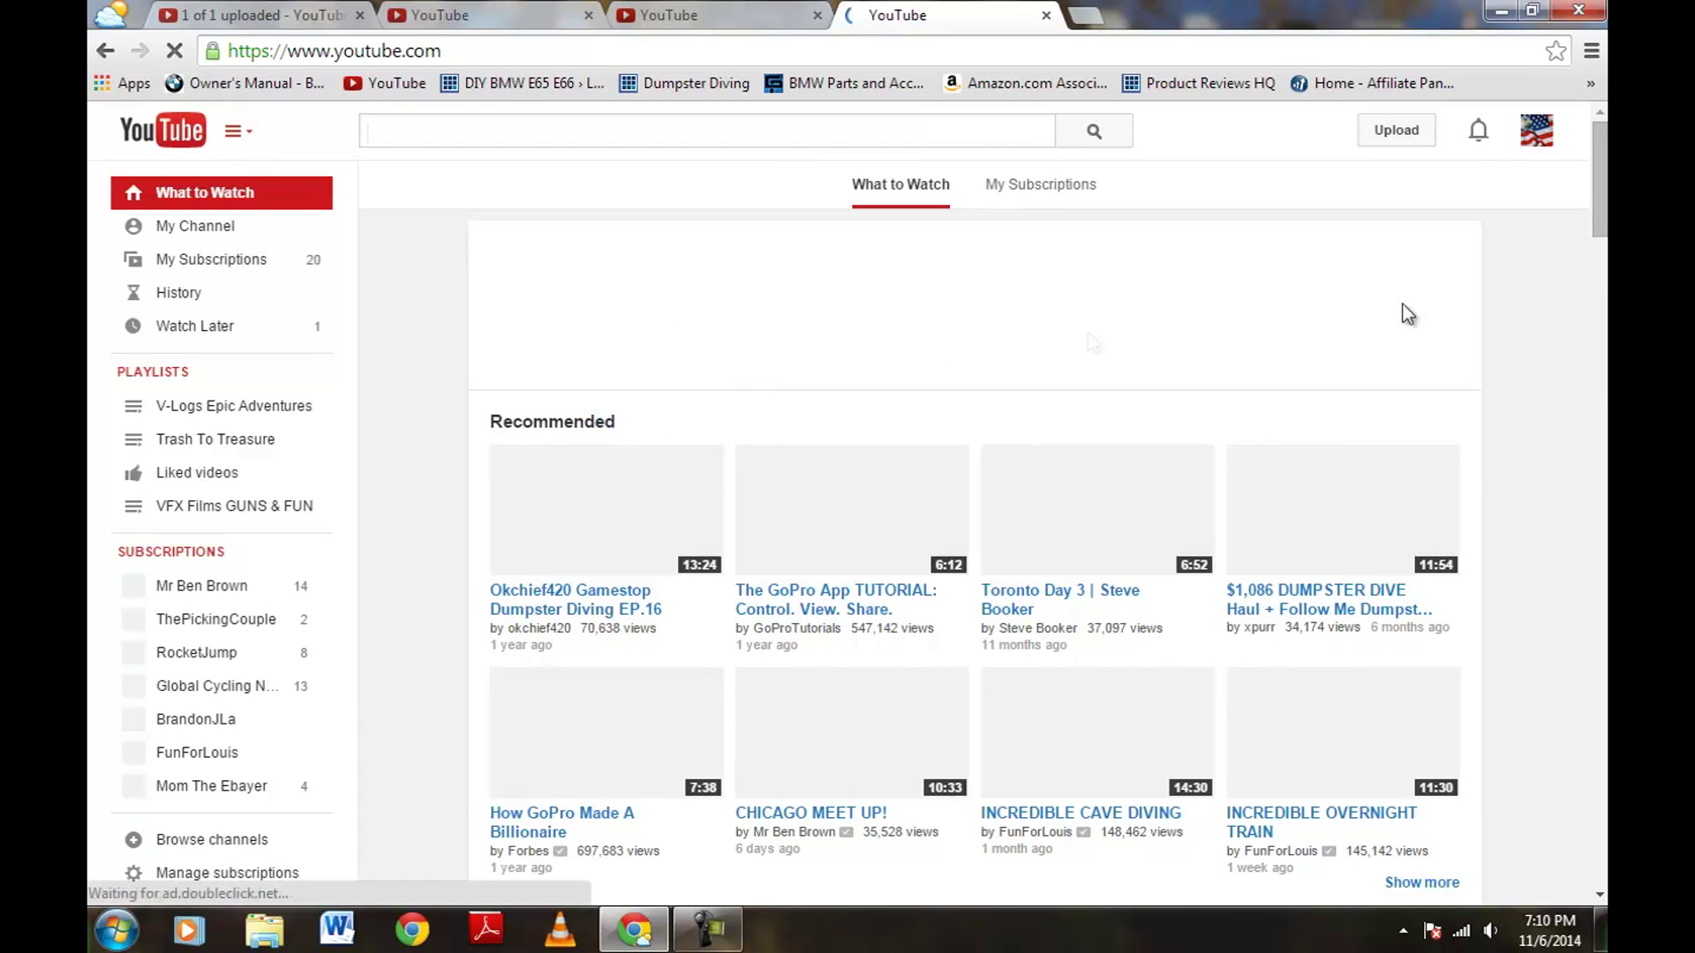
Reopen Video Manager via Creator Studio and verify the episode's Copyright Notice shows no claims.
{"action": "left_click", "coordinate": [1537, 130]}
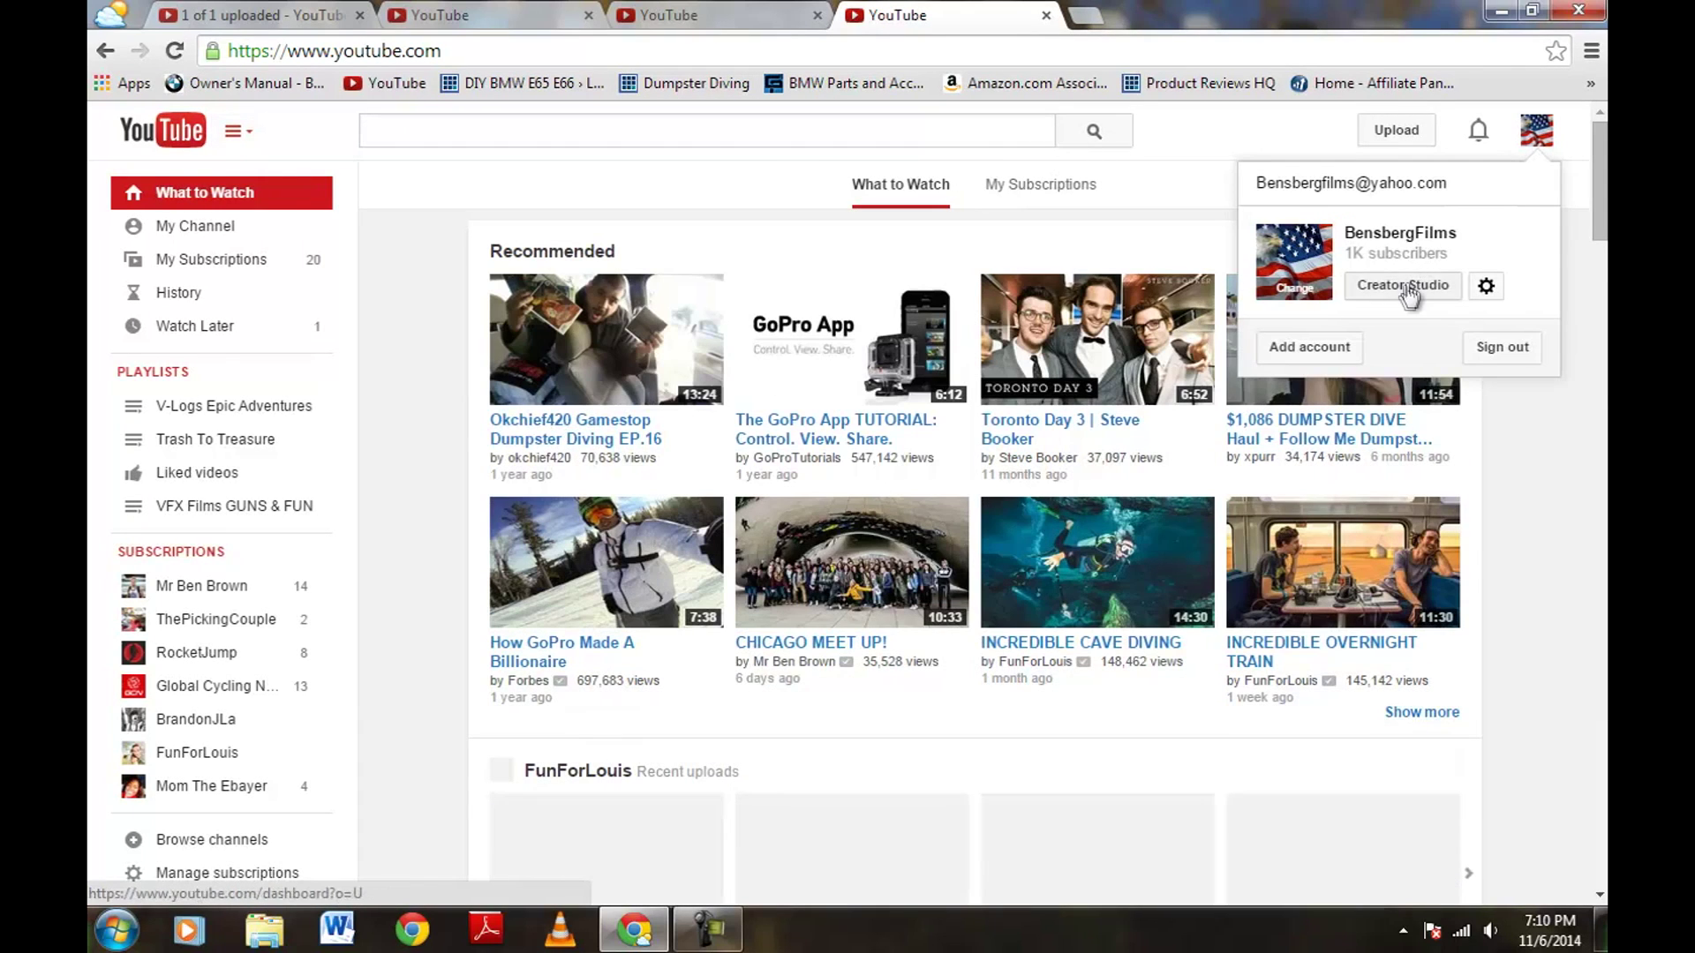
{"action": "left_click", "coordinate": [1403, 288]}
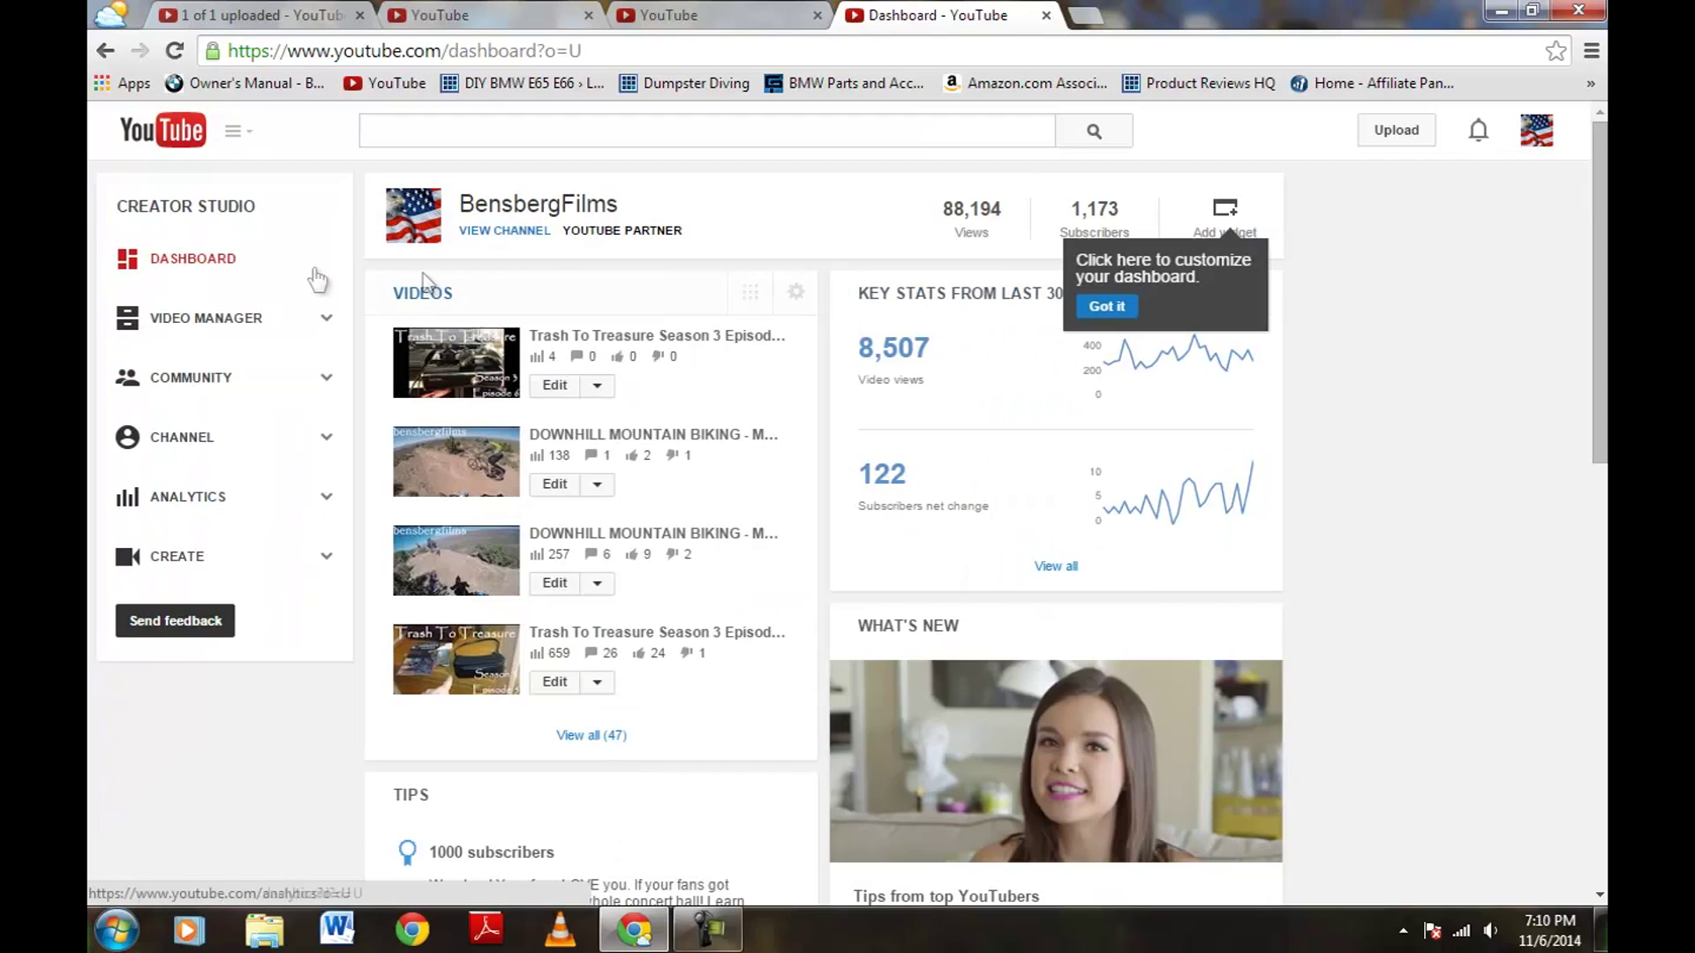
{"action": "left_click", "coordinate": [193, 315]}
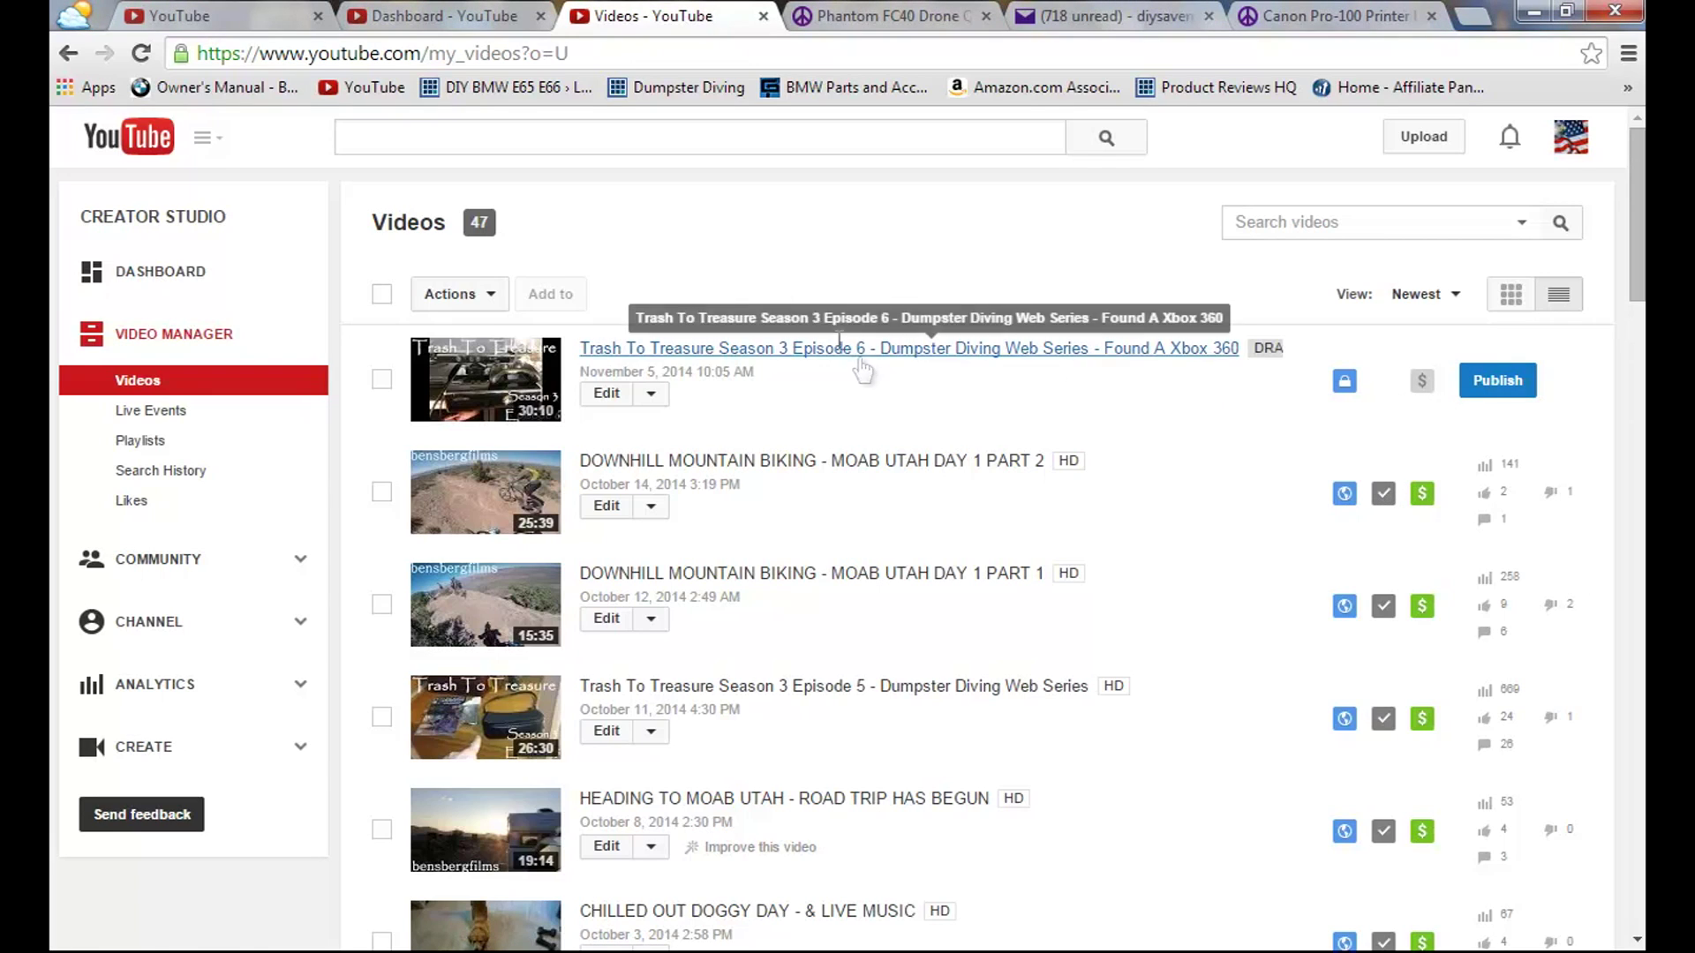
{"action": "left_click", "coordinate": [226, 12]}
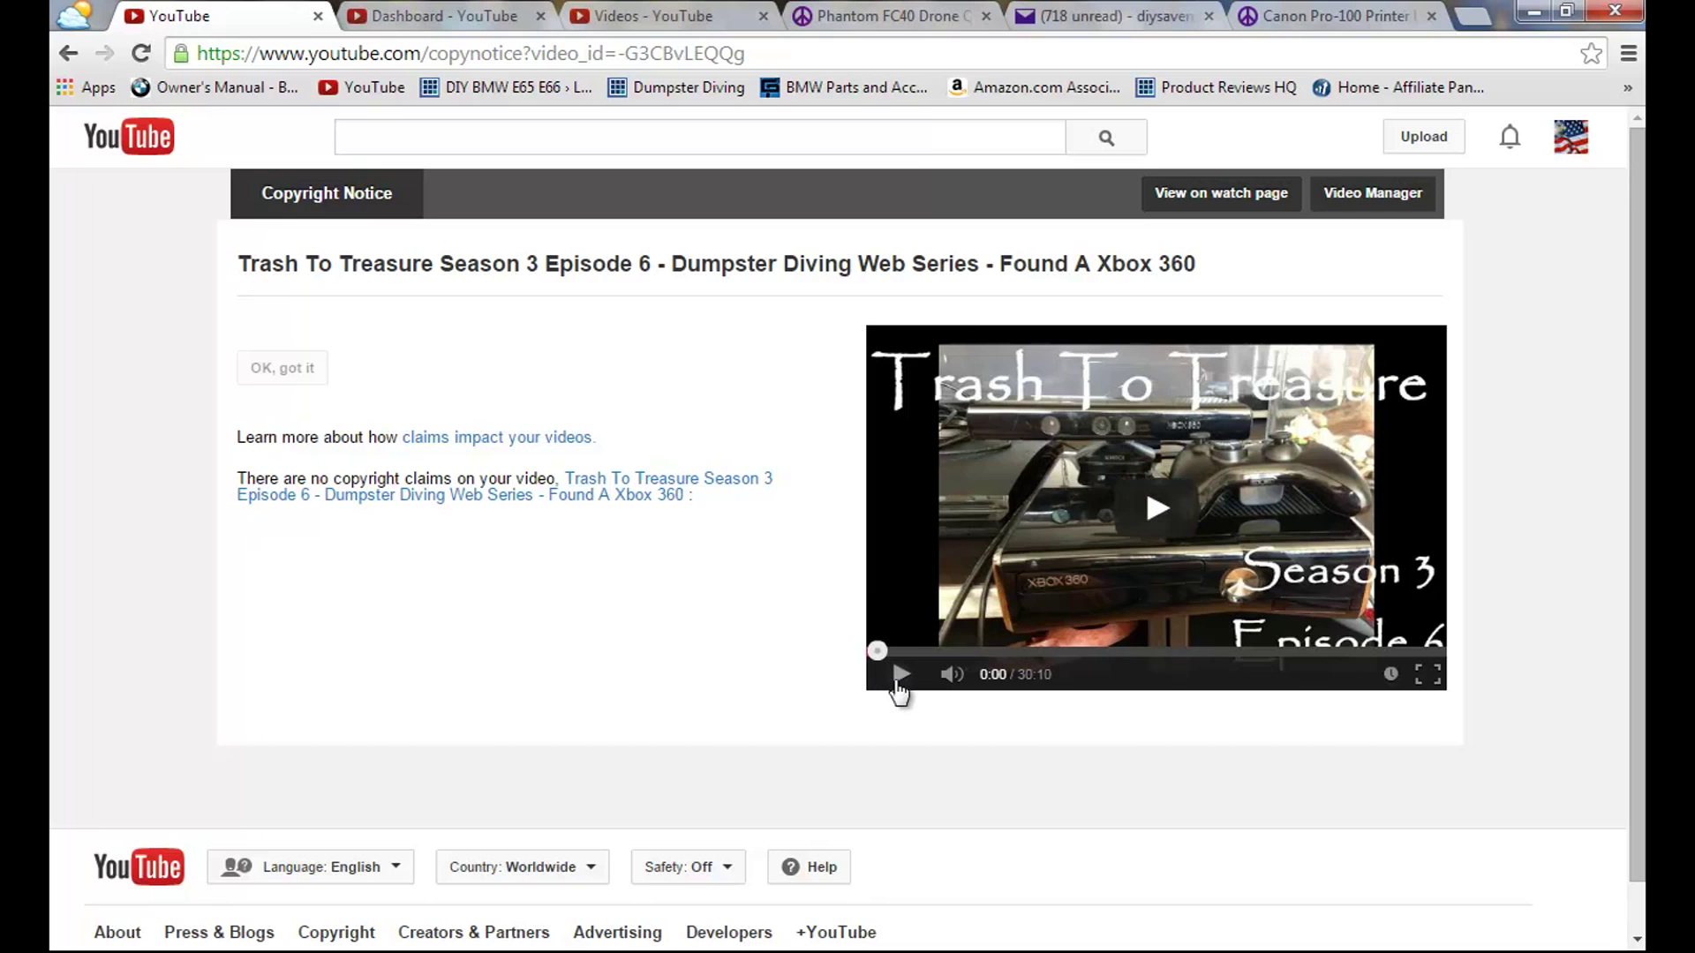
Return to the video list and open Episode 6's annotation editor from its Edit menu.
{"action": "left_click", "coordinate": [657, 16]}
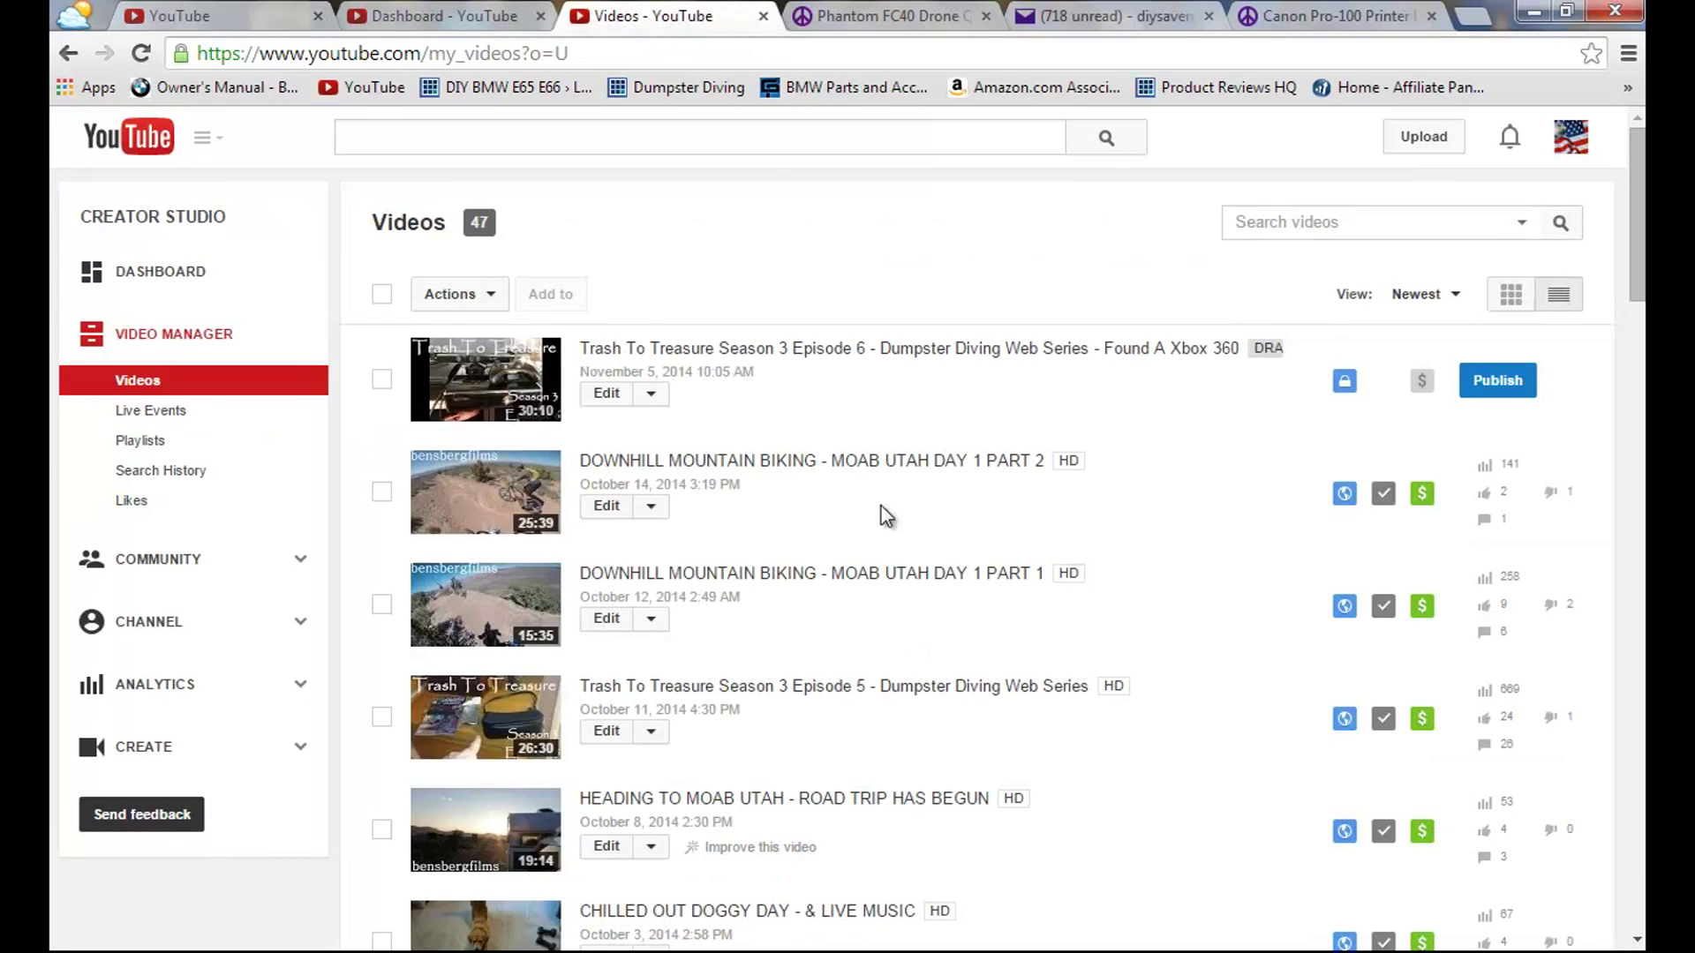
{"action": "left_click", "coordinate": [651, 394]}
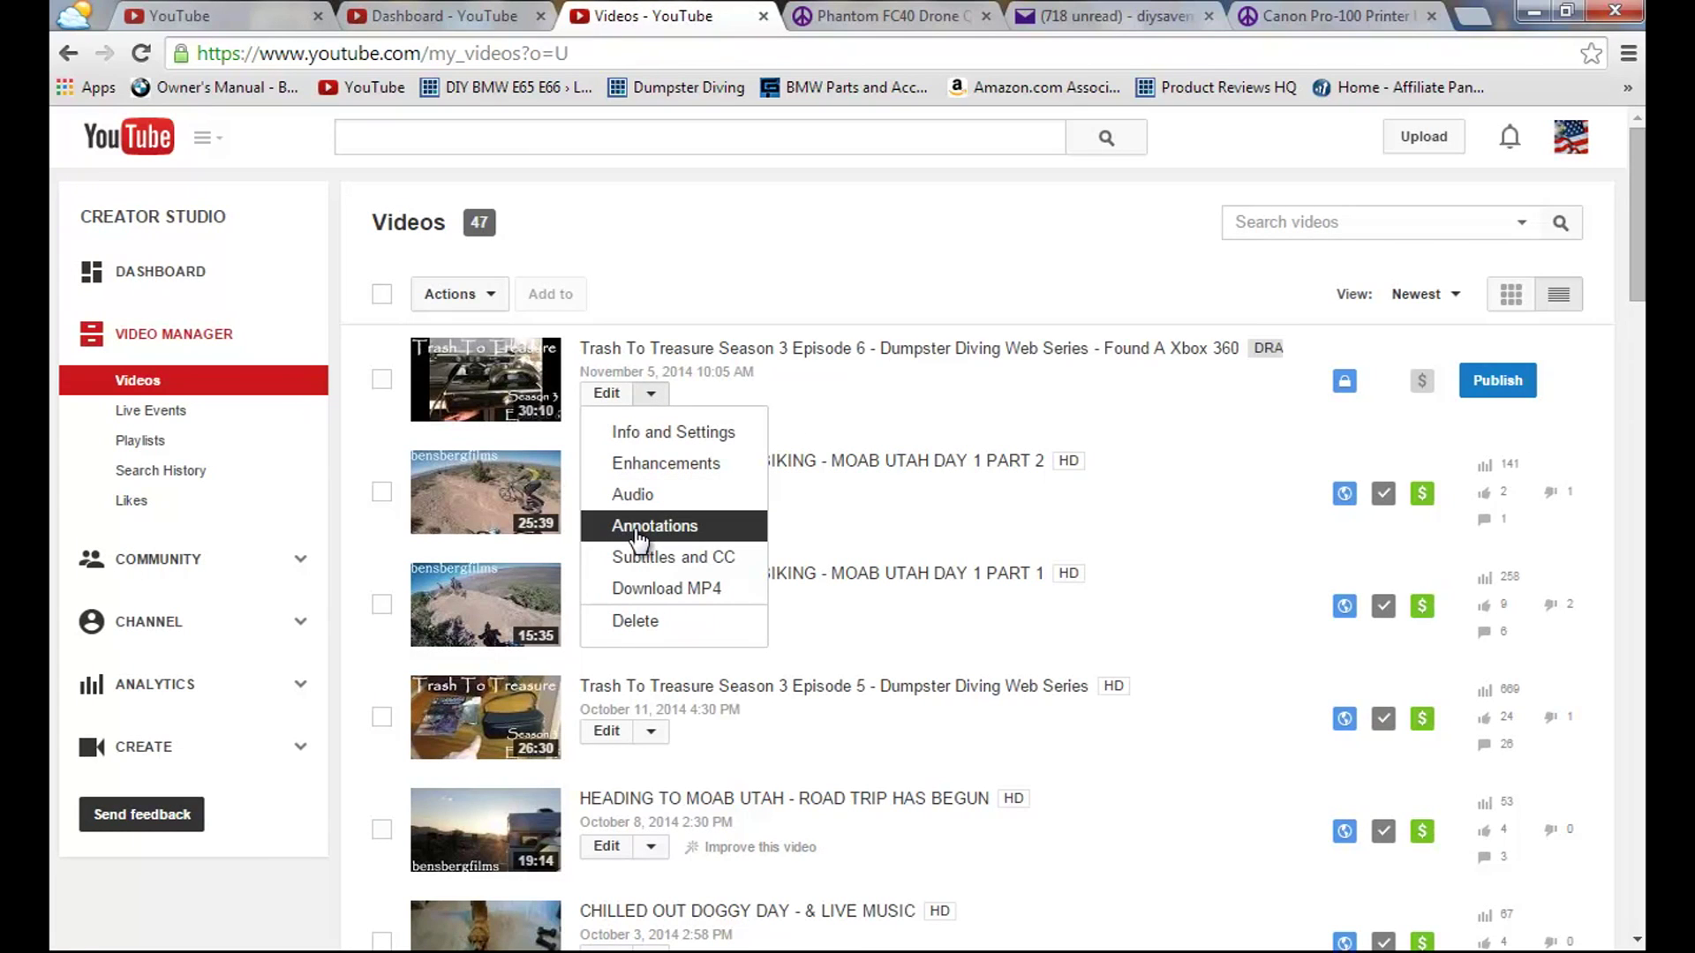
{"action": "left_click", "coordinate": [638, 530]}
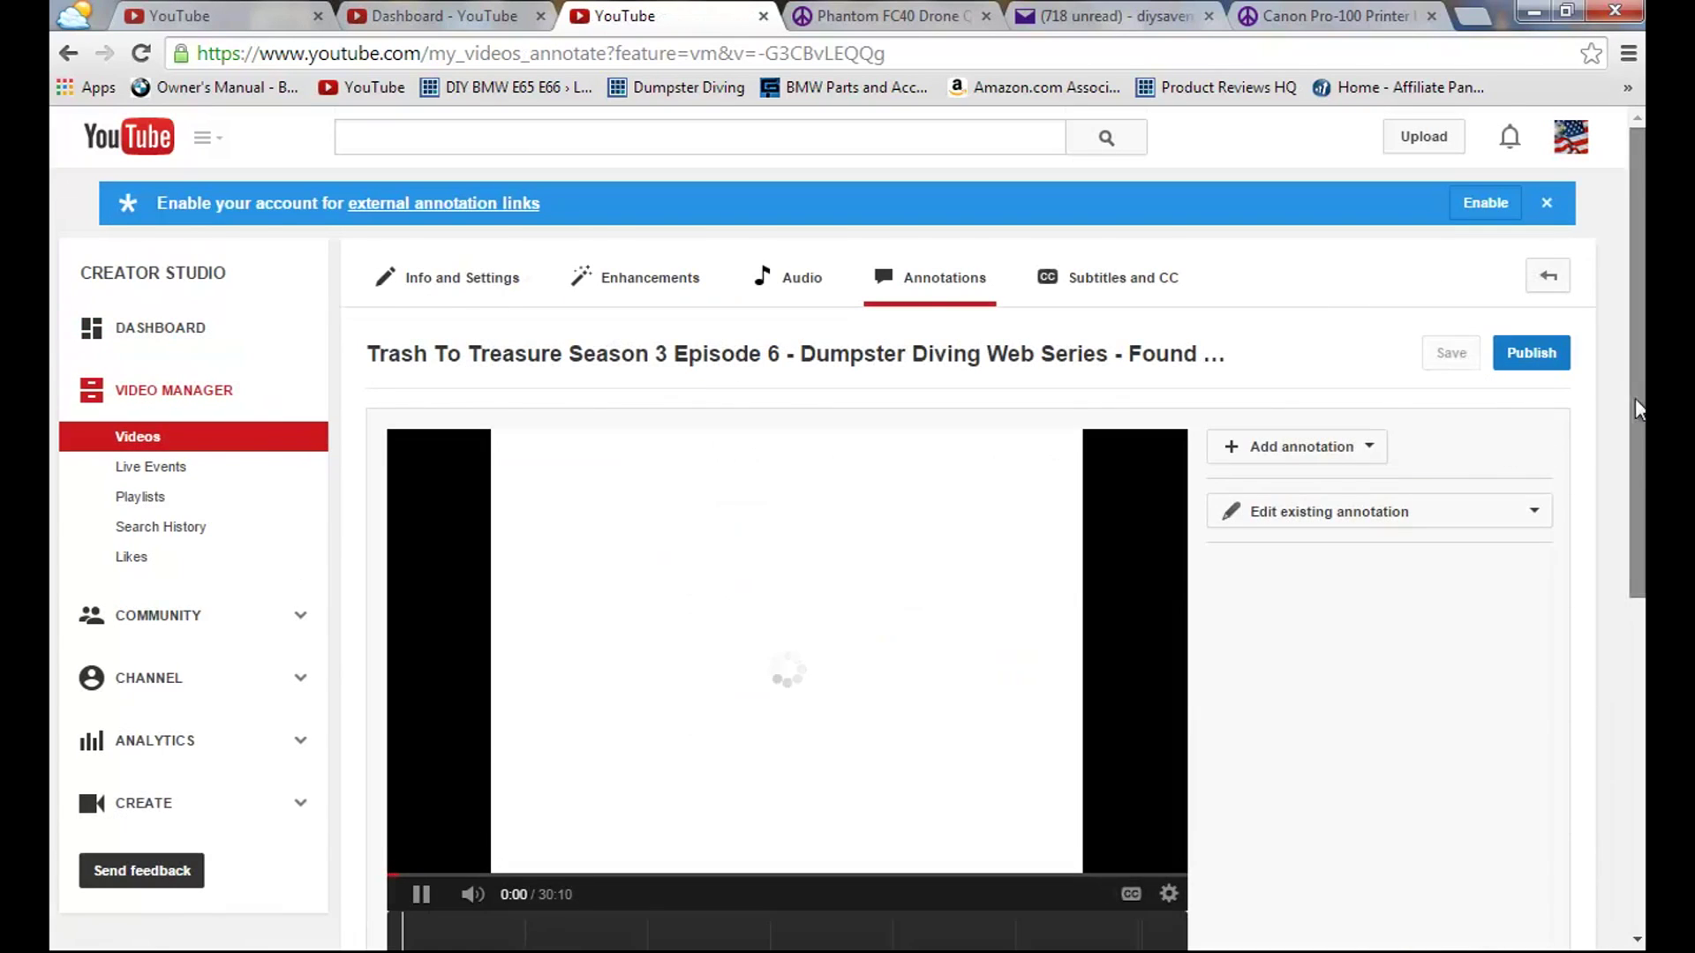
Jump to 12:51 and play briefly to 12:52 to check the trimmed cut.
{"action": "scroll", "coordinate": [1635, 409], "scroll_direction": "down", "scroll_amount": 2}
{"action": "left_click", "coordinate": [422, 725]}
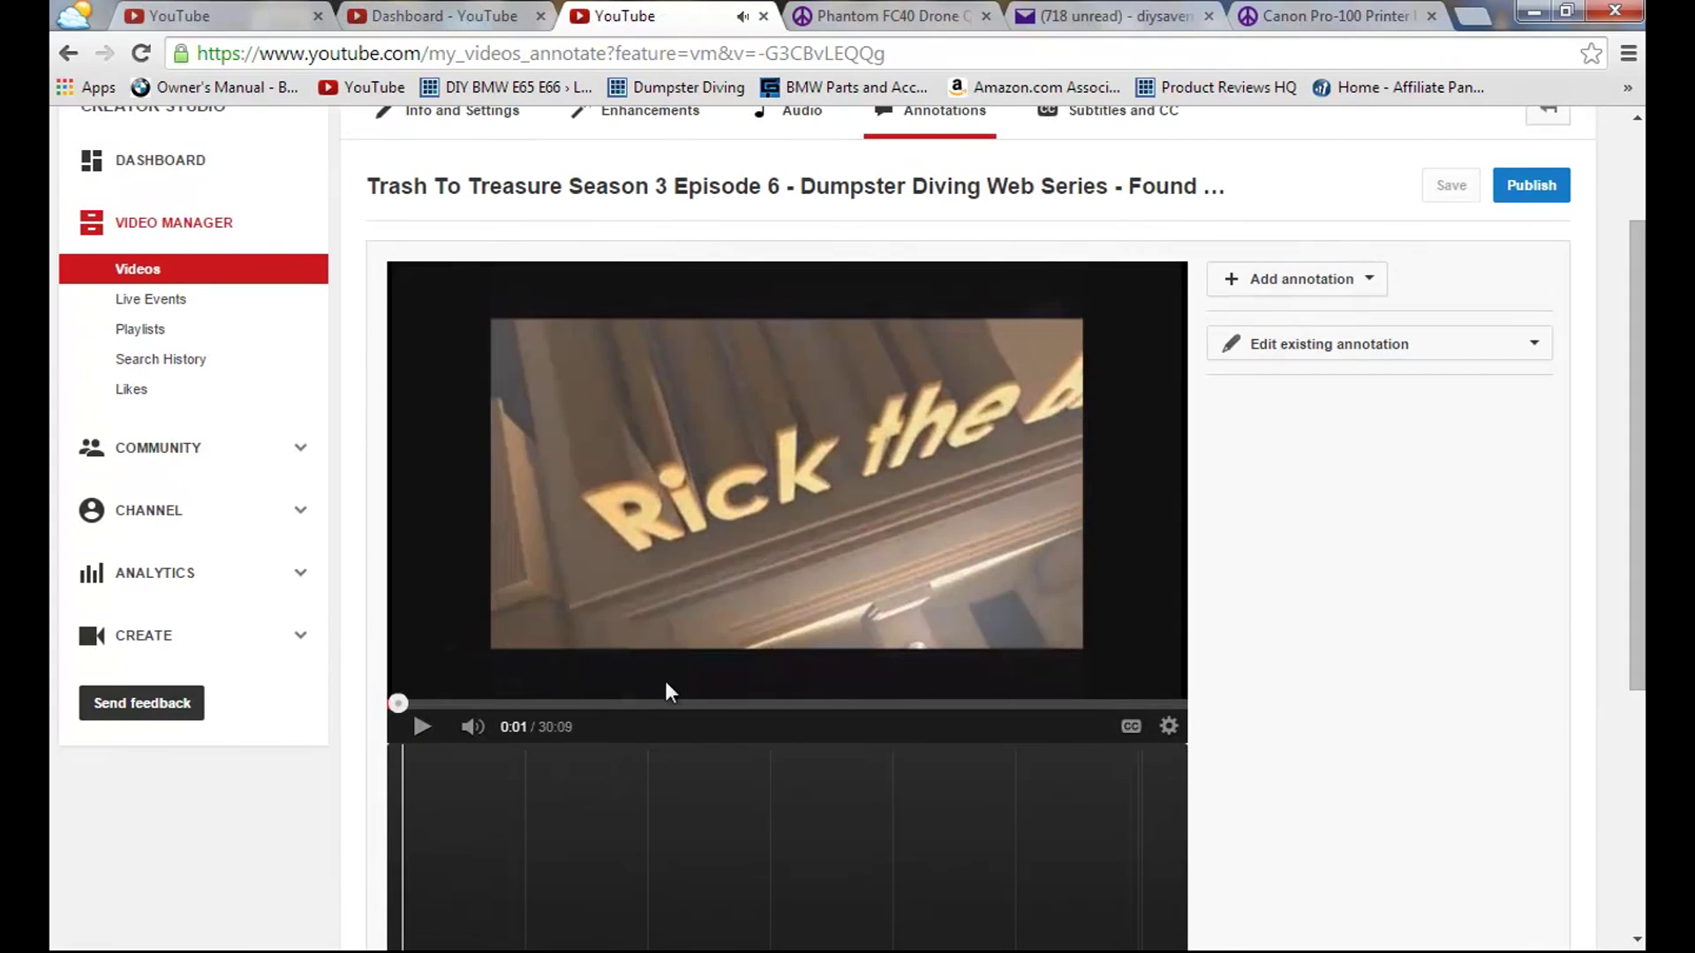
{"action": "left_click", "coordinate": [730, 704]}
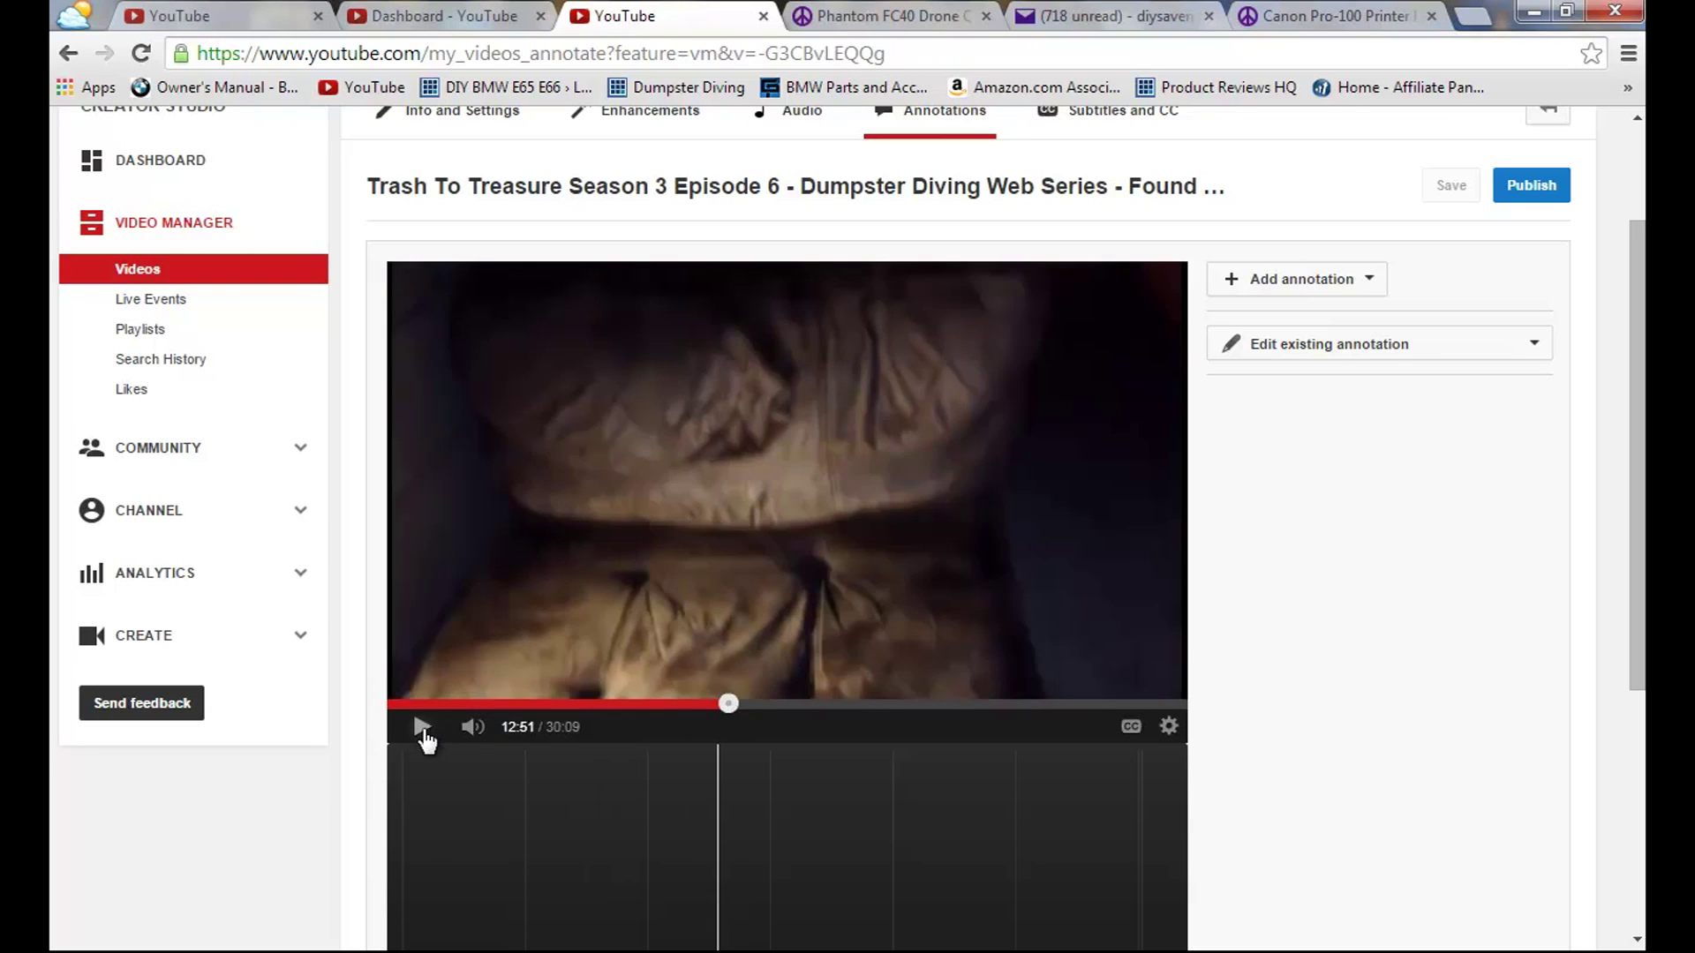
{"action": "left_click", "coordinate": [424, 733]}
{"action": "left_click", "coordinate": [423, 733]}
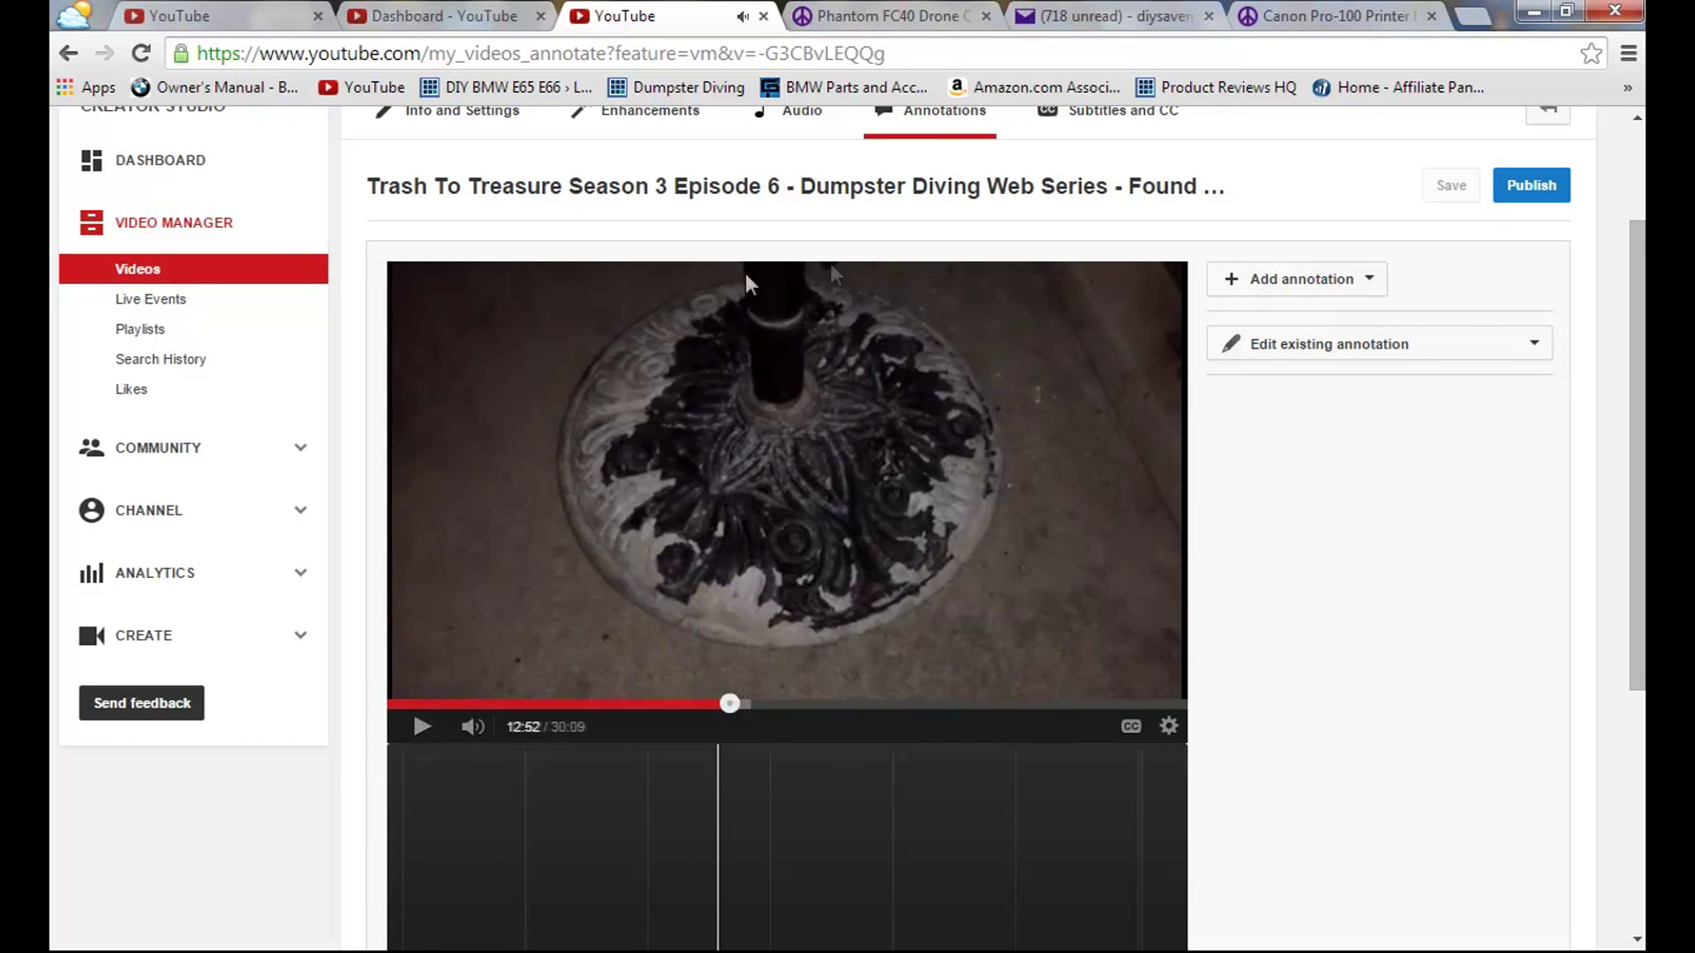
Leave the annotation editor and go back to the Video Manager list.
{"action": "scroll", "coordinate": [742, 608], "scroll_direction": "up", "scroll_amount": 2}
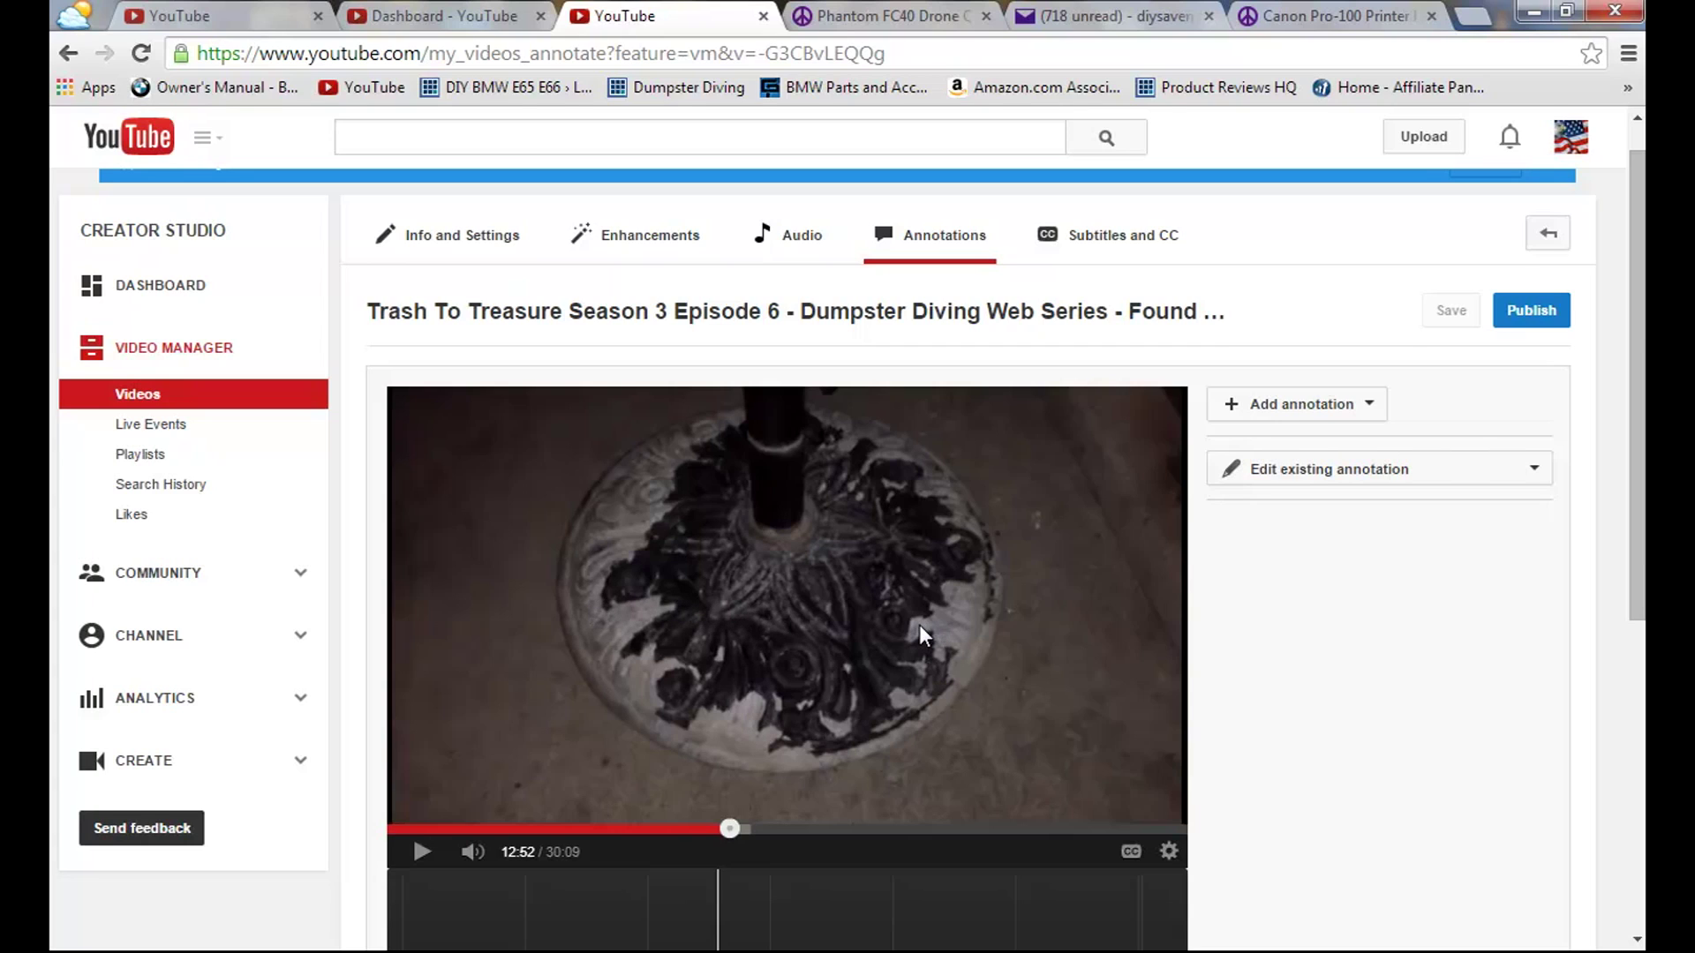
{"action": "scroll", "coordinate": [918, 624], "scroll_direction": "down", "scroll_amount": 2}
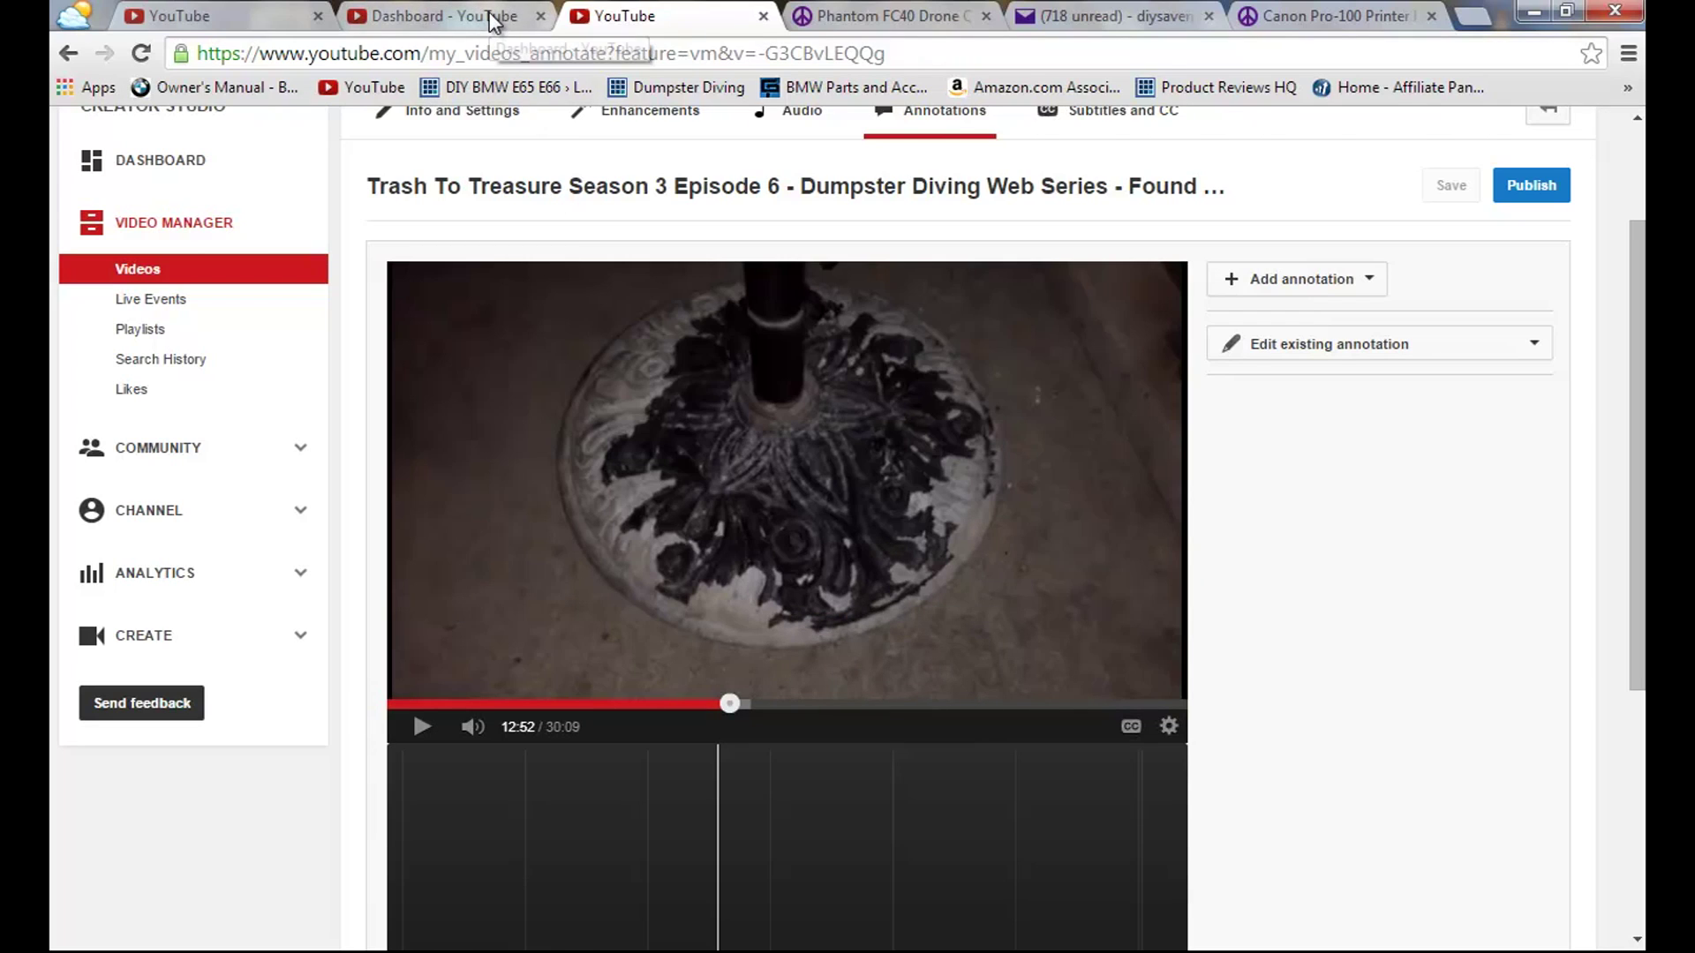
{"action": "scroll", "coordinate": [442, 239], "scroll_direction": "up", "scroll_amount": 2}
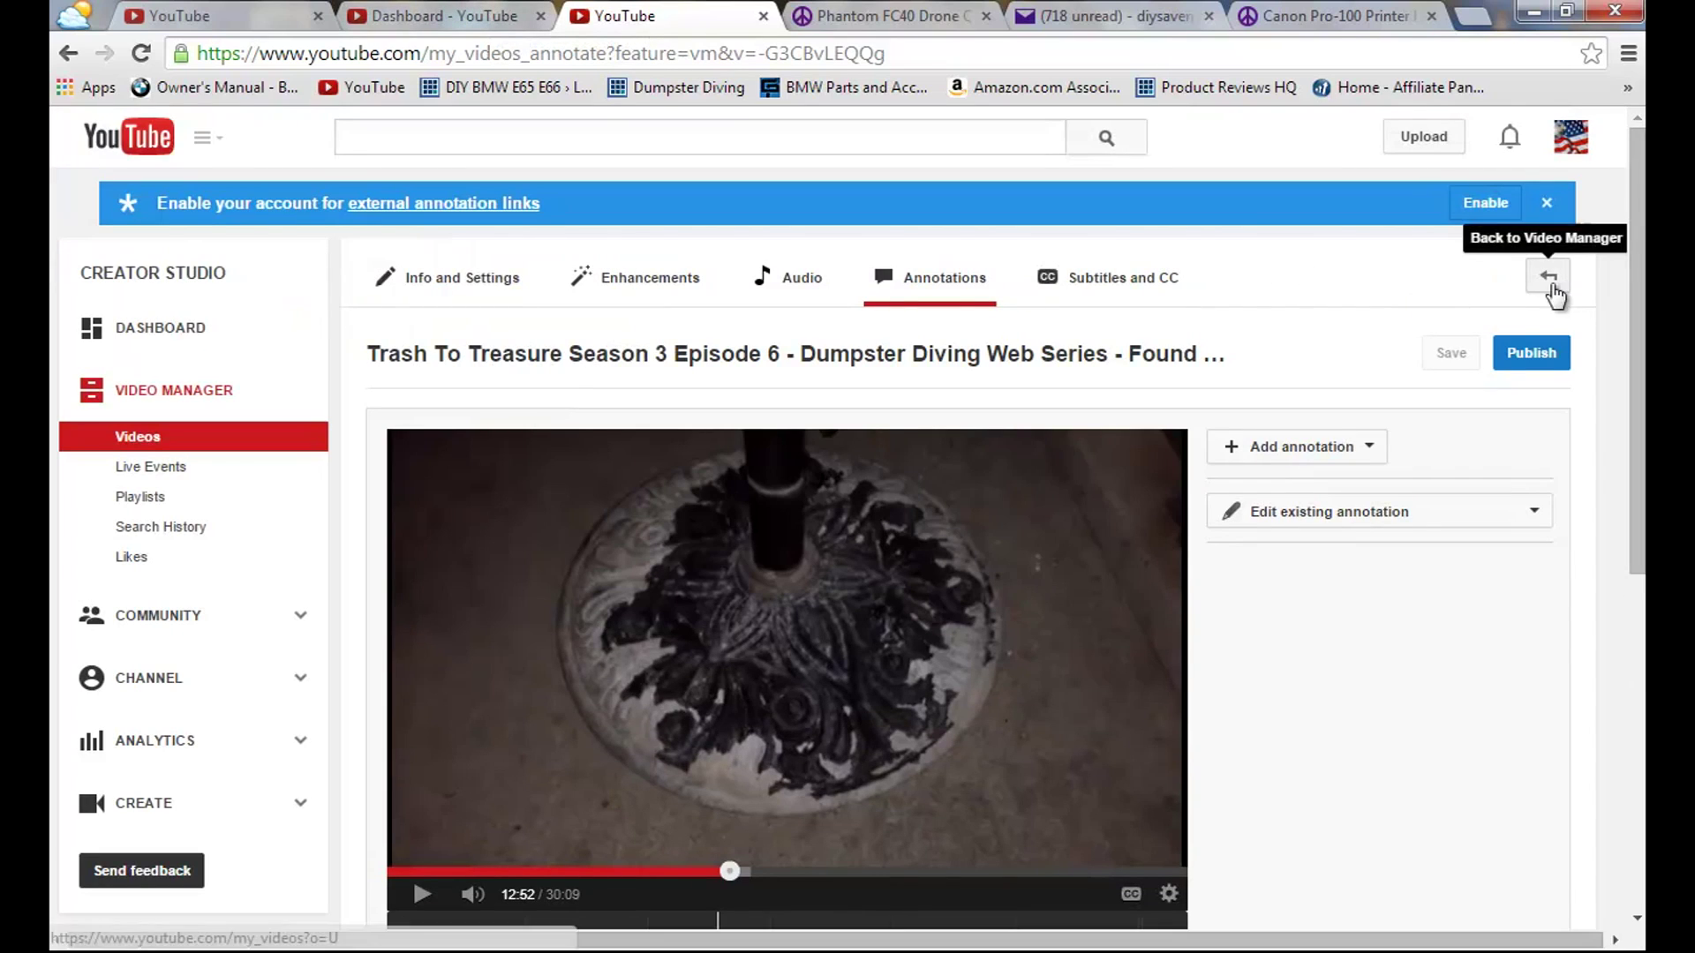
{"action": "left_click", "coordinate": [1548, 281]}
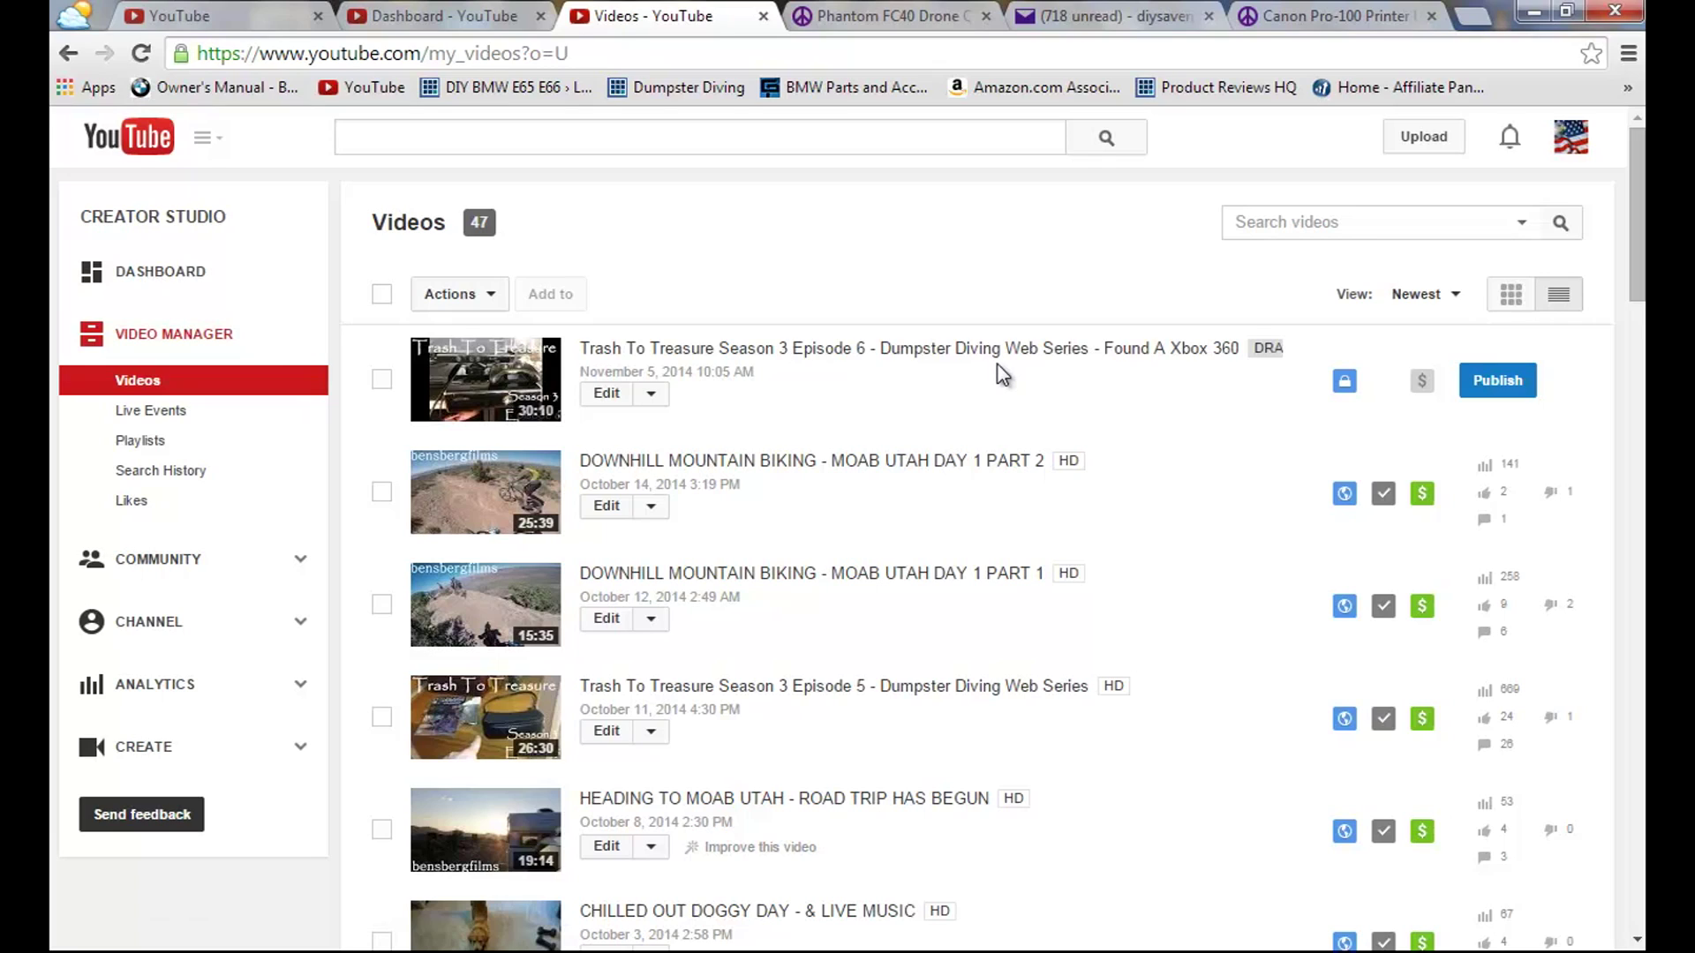
Open the Trash To Treasure Season 3 Episode 6 video from the list.
{"action": "left_click", "coordinate": [997, 364]}
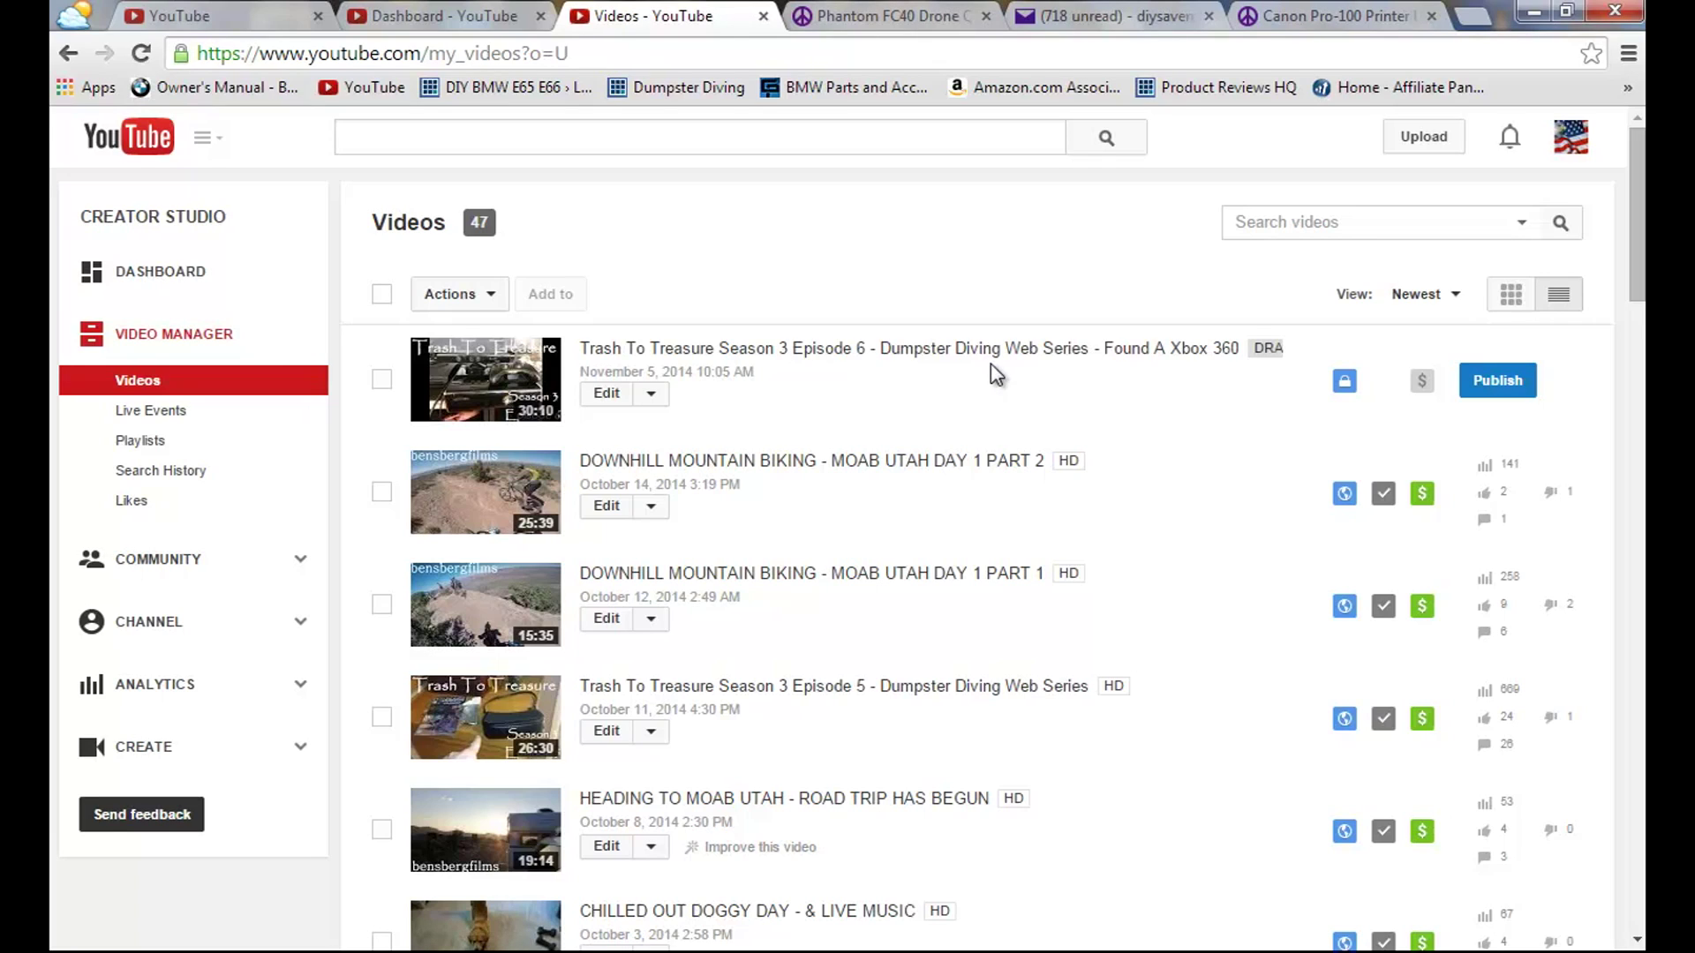